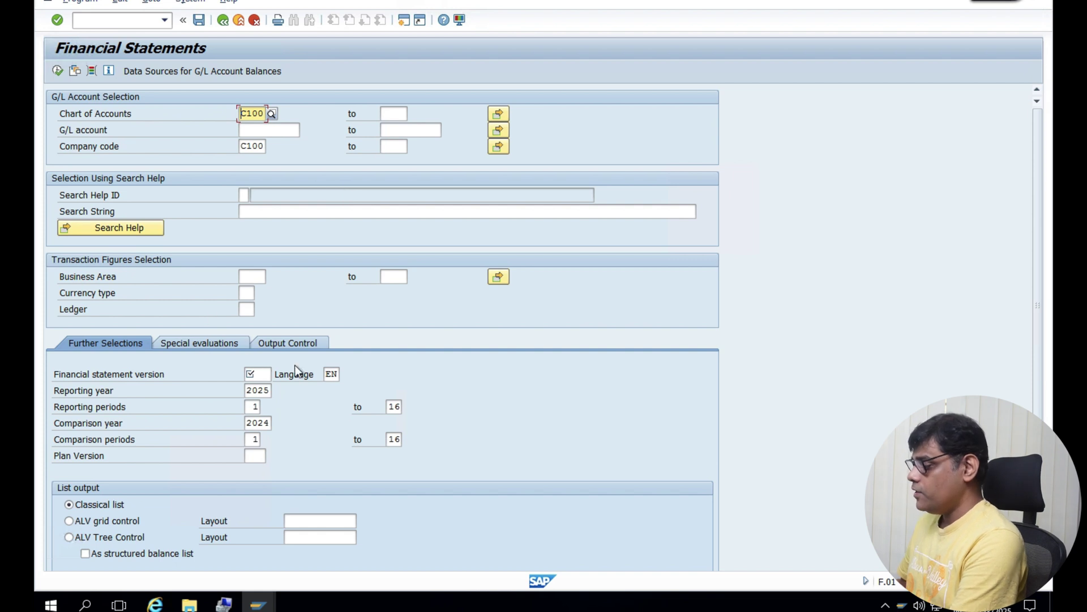
Step: Run the financial statements with statement version C100 and ALV Tree Control output, and expand the Unassigned Accounts item
{"action": "left_click", "coordinate": [256, 375]}
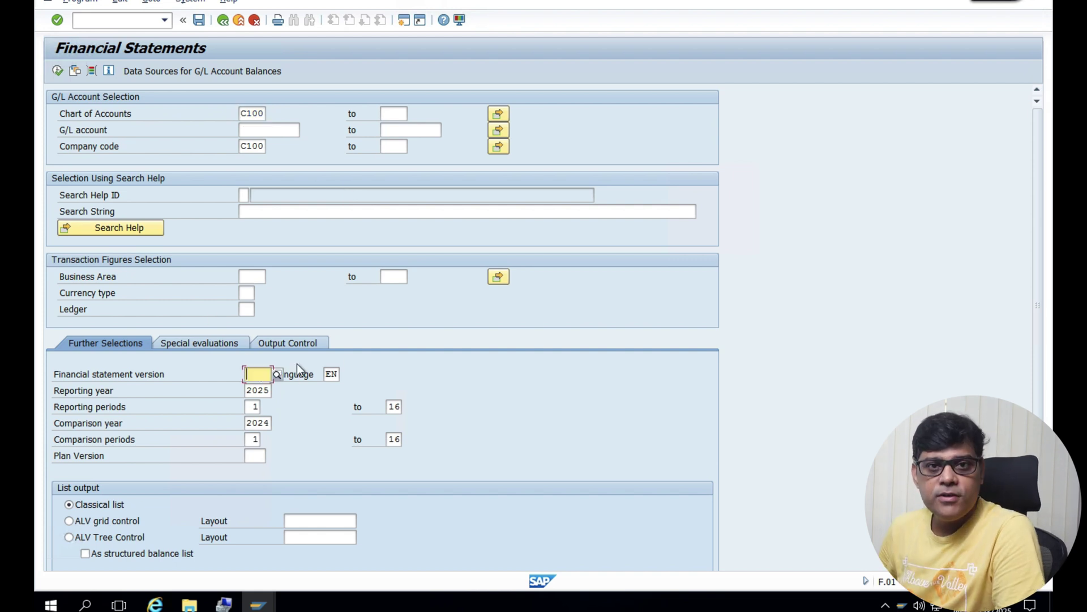
{"action": "type", "text": "C100"}
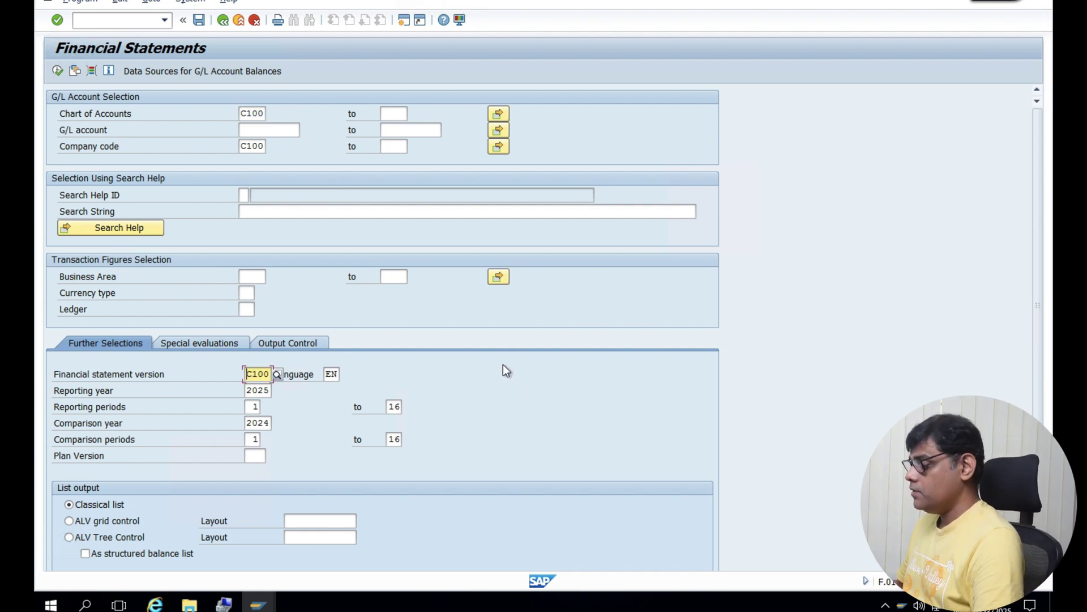
{"action": "left_click", "coordinate": [121, 538]}
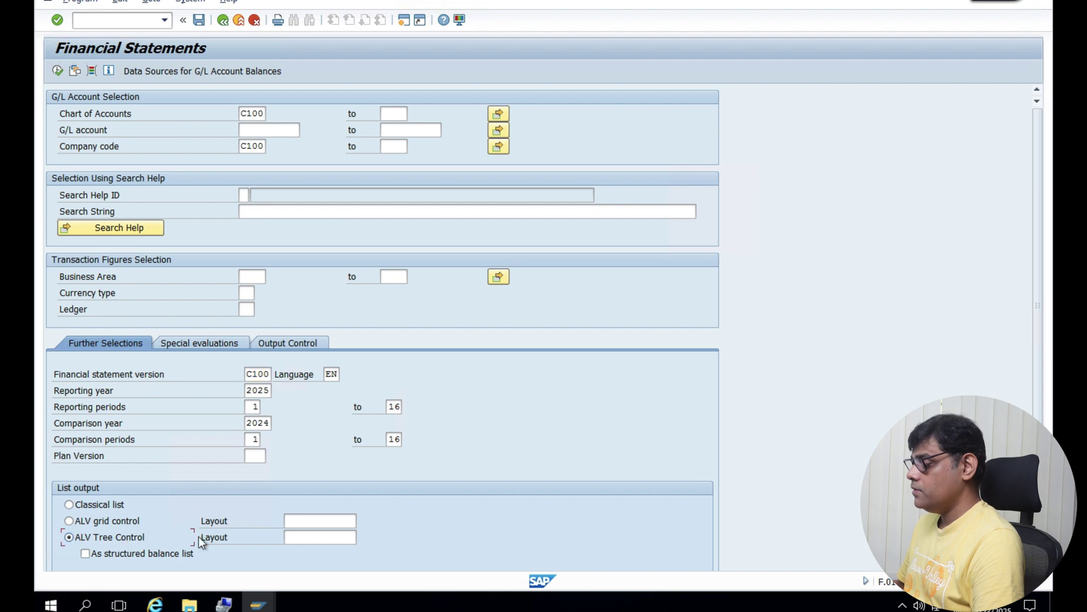
{"action": "left_click", "coordinate": [58, 71]}
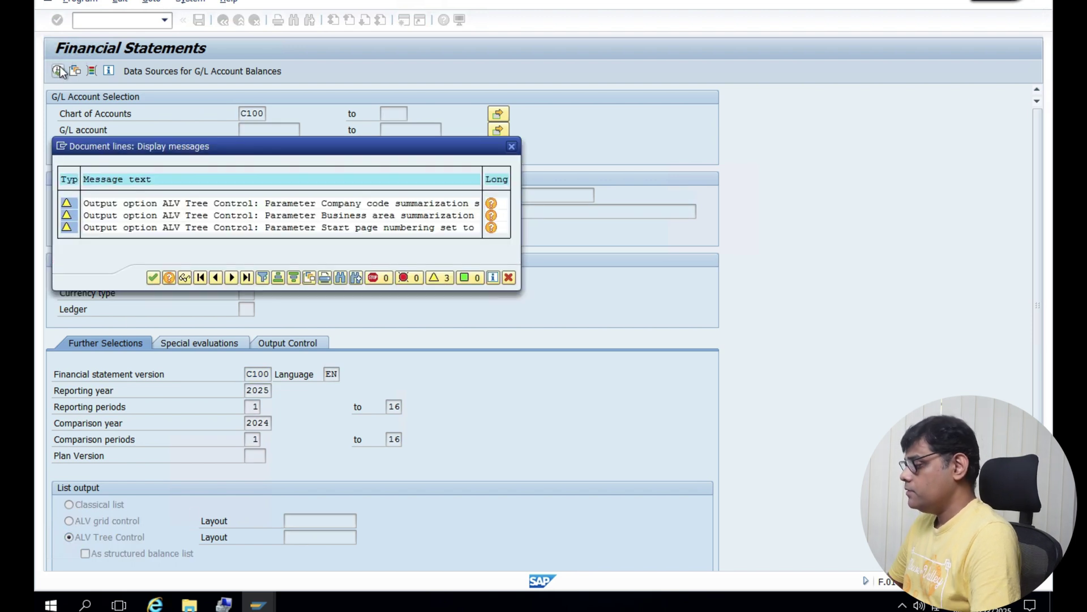
{"action": "key", "text": "Return"}
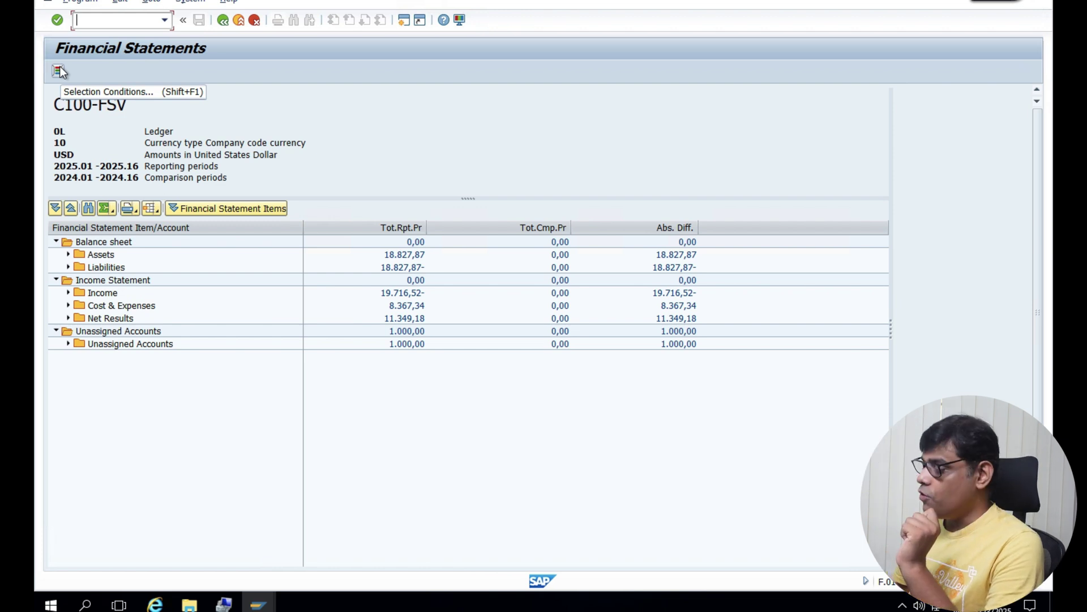
{"action": "left_click", "coordinate": [68, 344]}
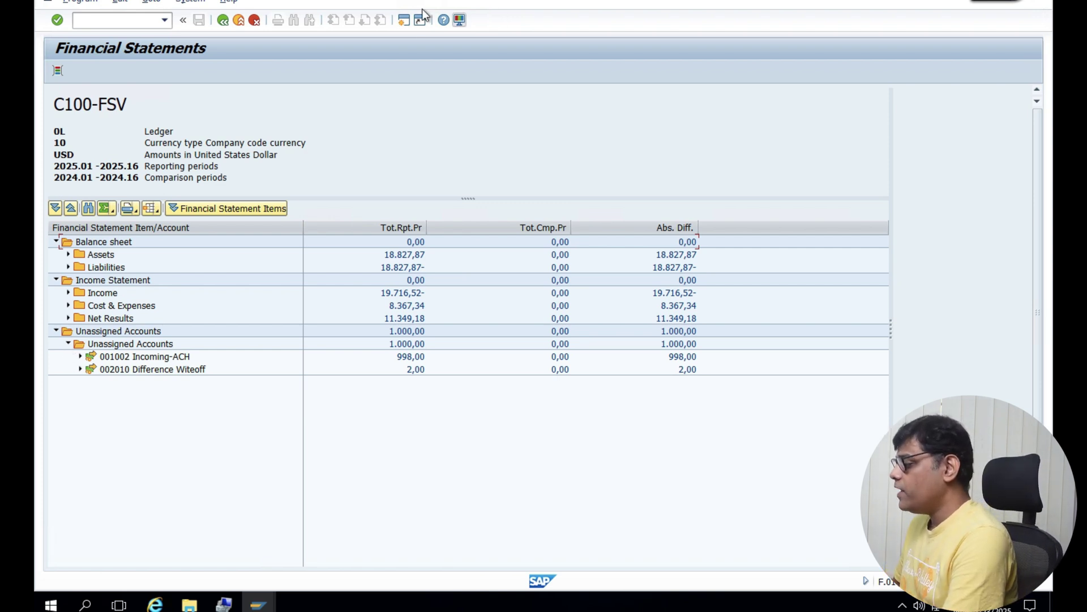
Step: Open the G/L account line item display, transaction FAGLL03, in a new session window
{"action": "left_click", "coordinate": [406, 21]}
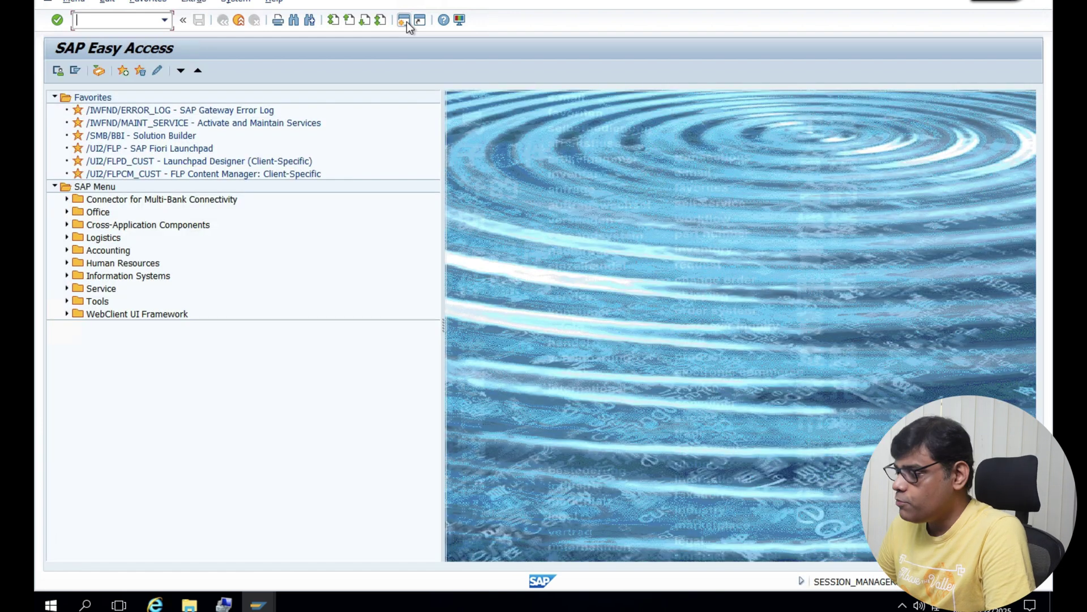
{"action": "type", "text": "va"}
{"action": "key", "text": "BackSpace"}
{"action": "key", "text": "BackSpace"}
{"action": "type", "text": "FAGLL03"}
{"action": "key", "text": "Return"}
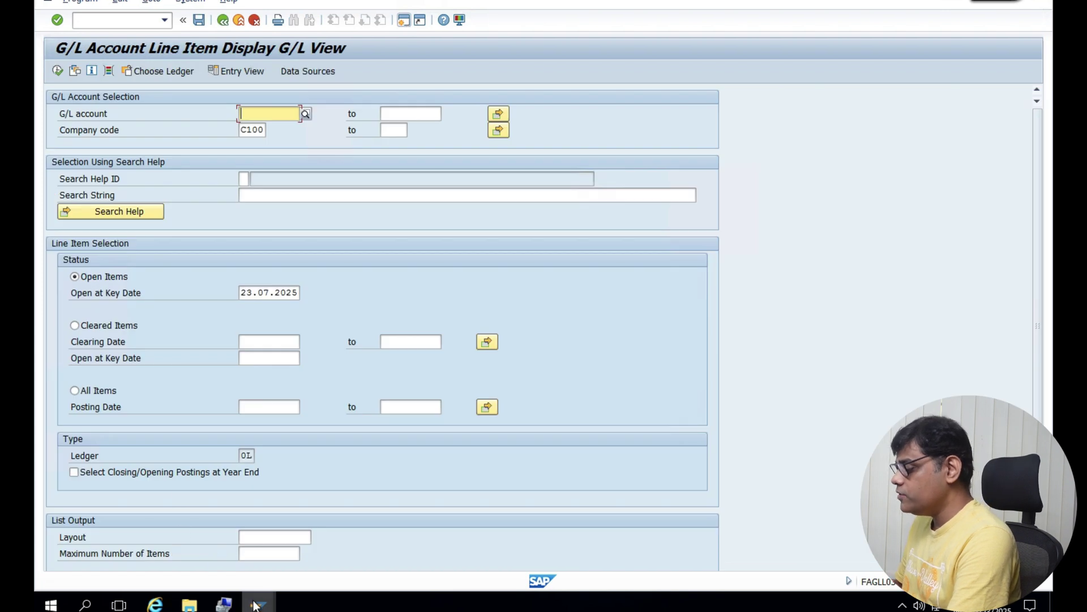
Step: Check the unassigned accounts in the financial statement and enter 1002 as a single value in the G/L account multiple selection
{"action": "mouse_move", "coordinate": [258, 604]}
{"action": "left_click", "coordinate": [331, 552]}
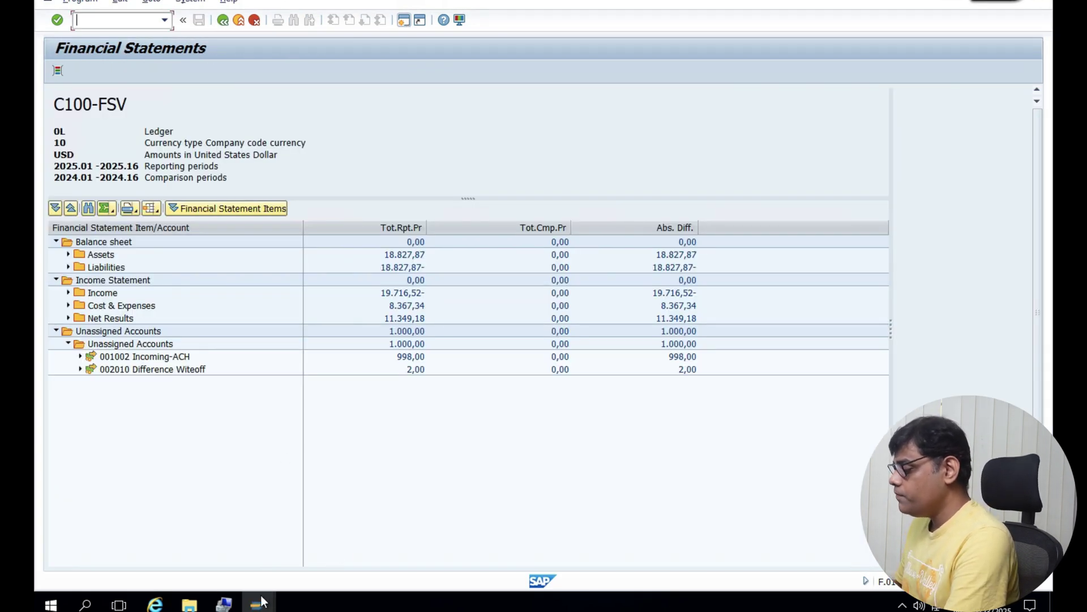
{"action": "mouse_move", "coordinate": [258, 604]}
{"action": "left_click", "coordinate": [363, 555]}
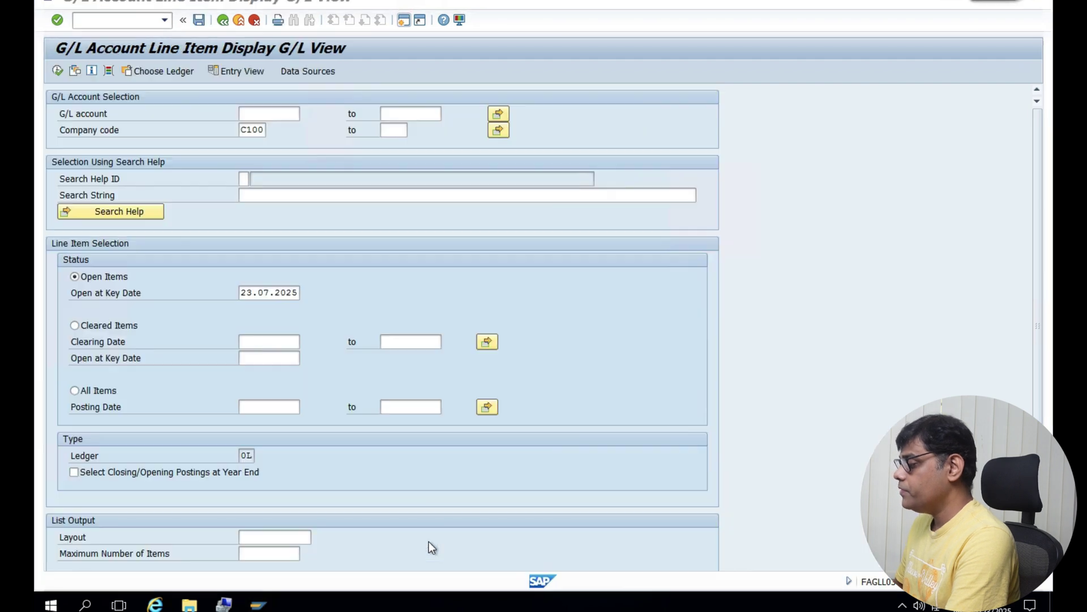
{"action": "left_click", "coordinate": [503, 118]}
{"action": "type", "text": "1002"}
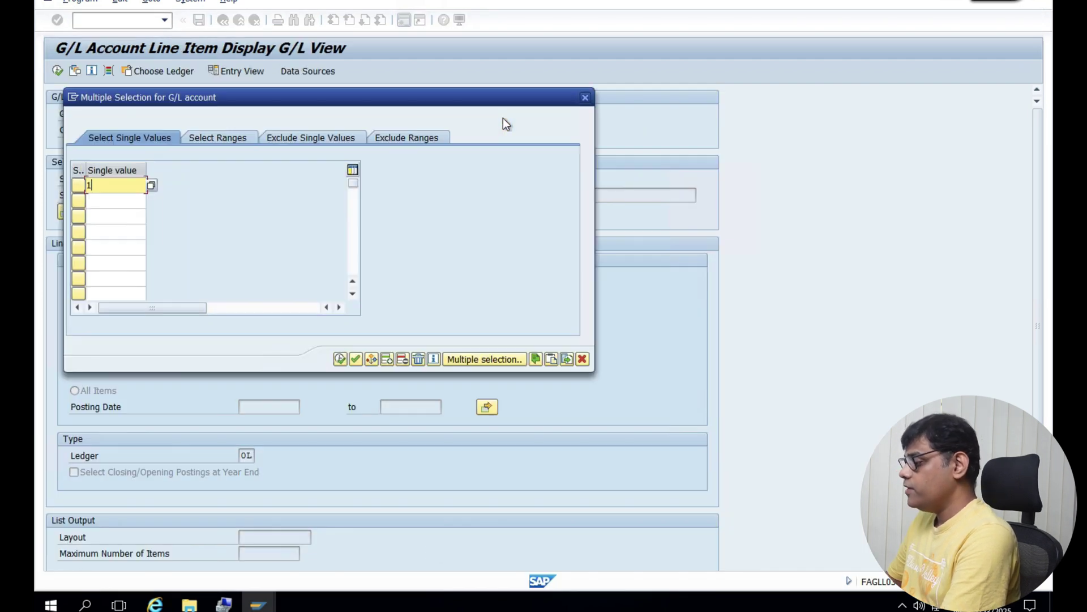
{"action": "key", "text": "Return"}
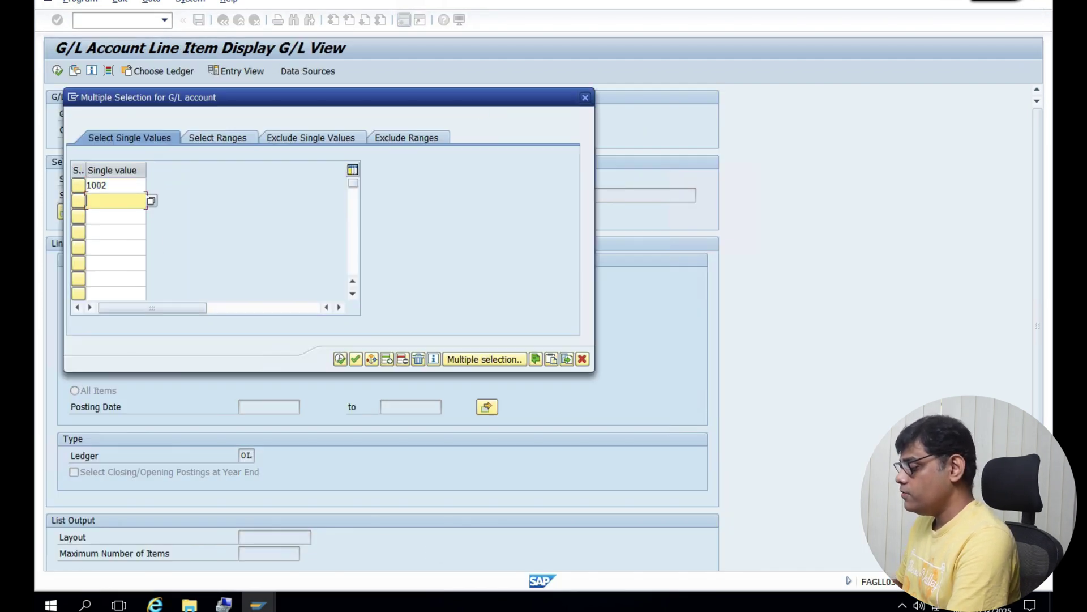
Step: Add the difference write-off account 2010 to the G/L account selection and run the open line item list
{"action": "left_click", "coordinate": [258, 604]}
{"action": "left_click", "coordinate": [285, 569]}
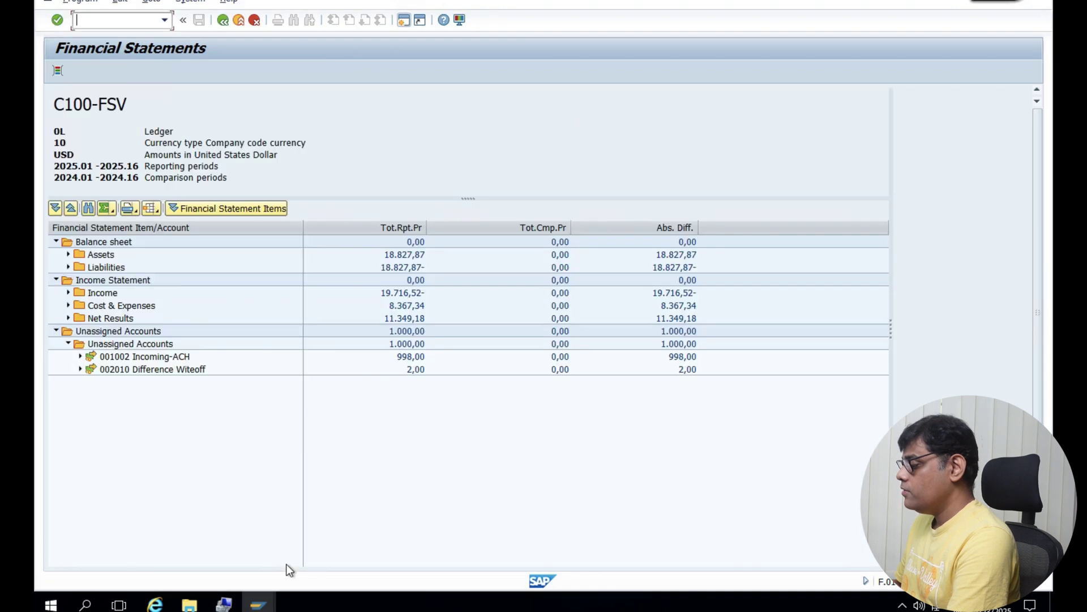
{"action": "mouse_move", "coordinate": [258, 604]}
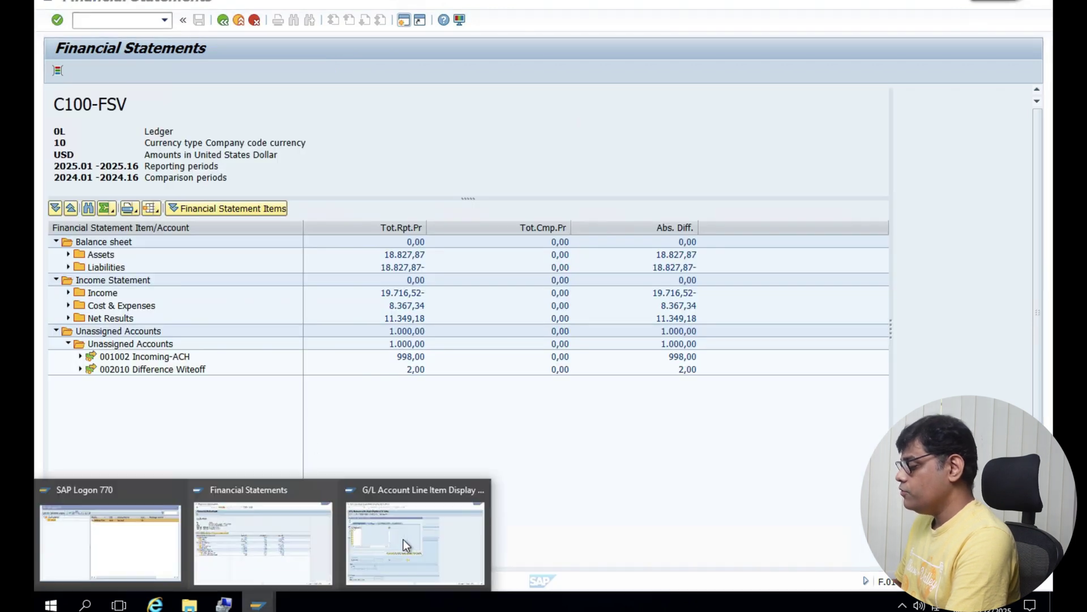
{"action": "left_click", "coordinate": [457, 545]}
{"action": "type", "text": "2010"}
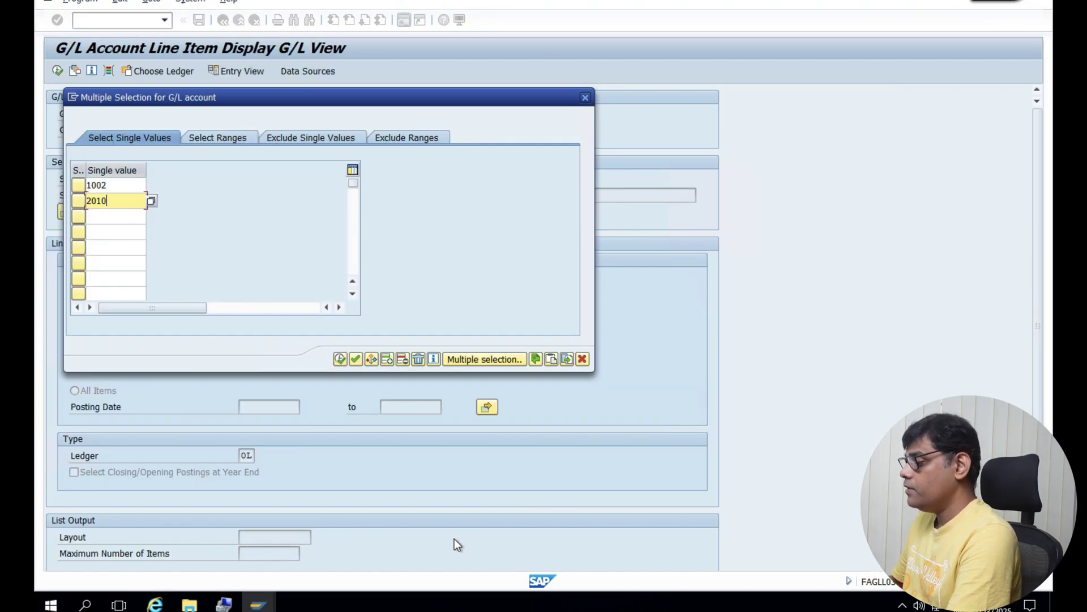
{"action": "key", "text": "Return"}
{"action": "left_click", "coordinate": [339, 359]}
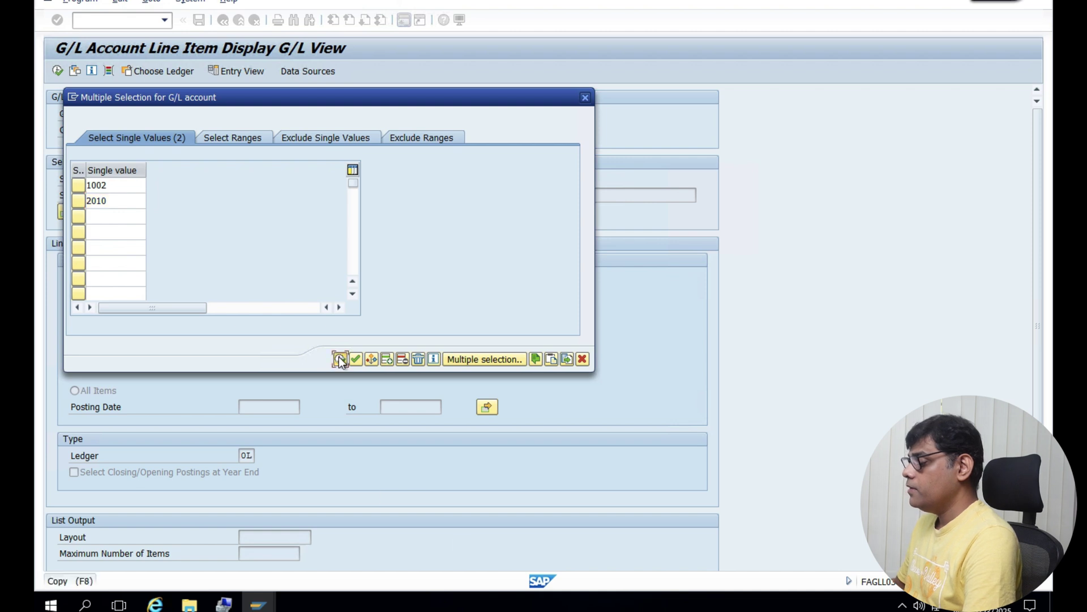
{"action": "left_click", "coordinate": [58, 71]}
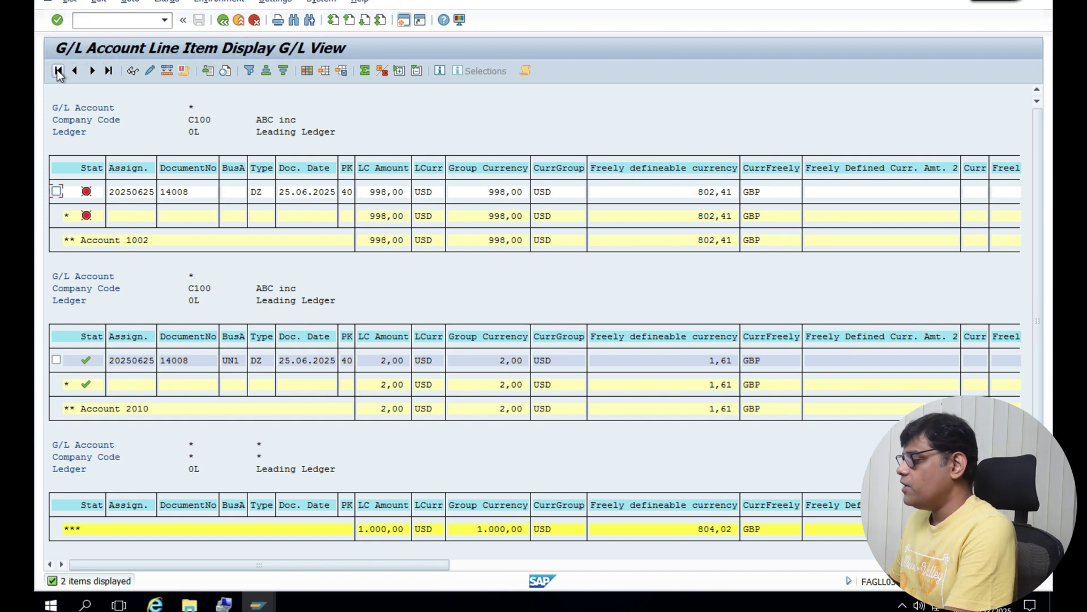
Step: Open central G/L account maintenance, transaction FS00, in a new session window
{"action": "left_click", "coordinate": [402, 22]}
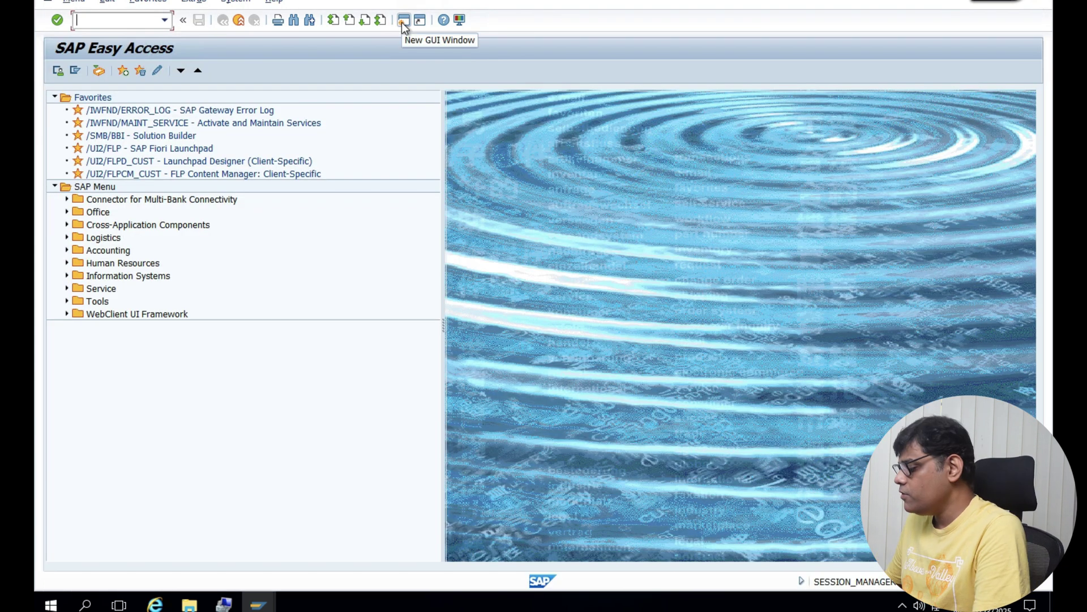
{"action": "type", "text": "FS00"}
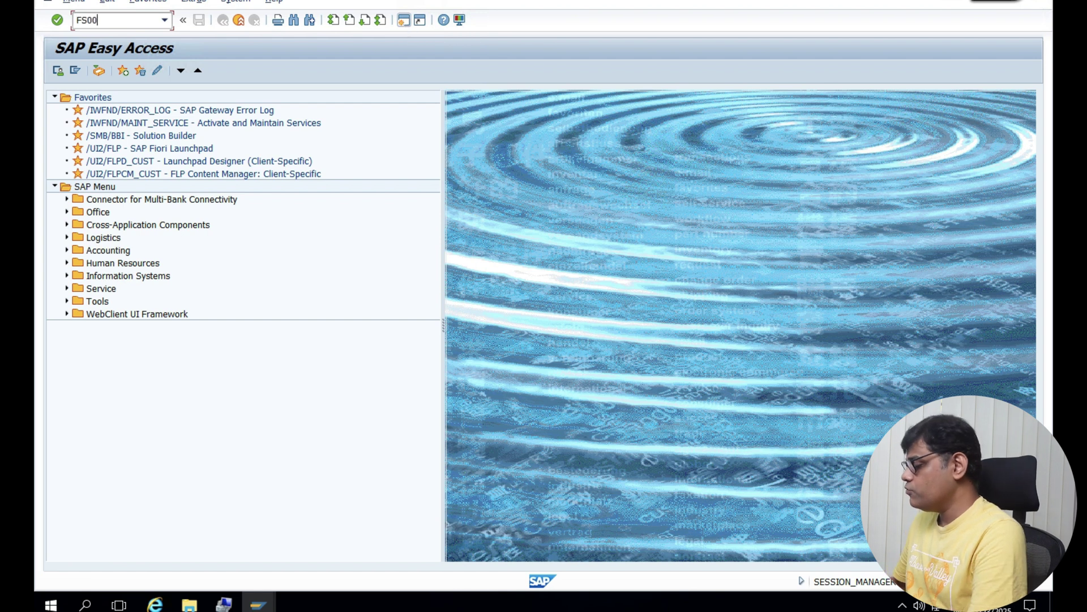
{"action": "key", "text": "Return"}
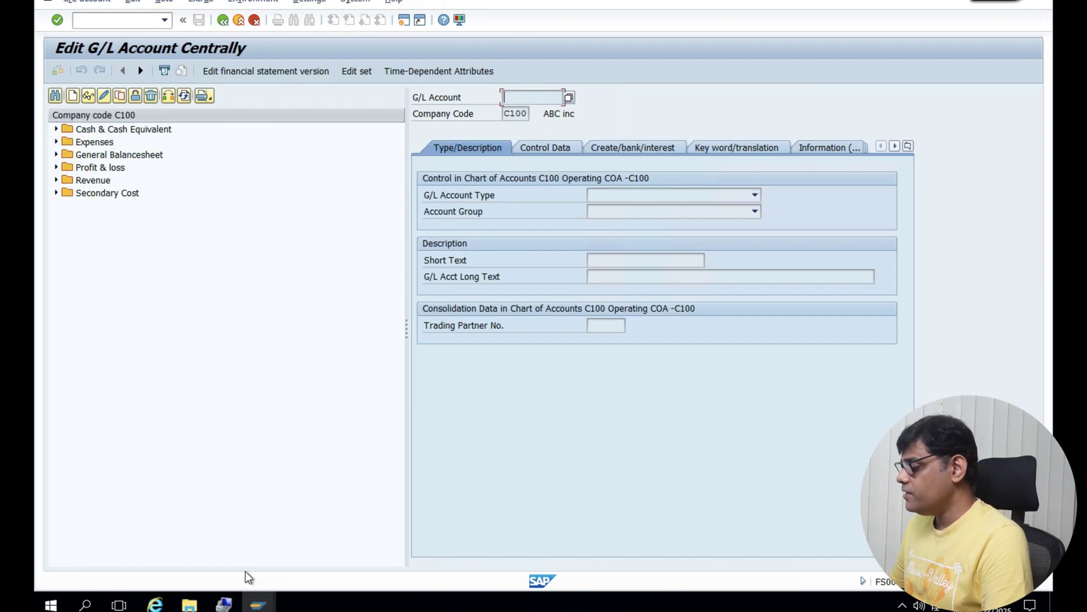
Step: Search the G/L account tree of company code C100 for account 1002, checking its number in the financial statement
{"action": "left_click", "coordinate": [56, 94]}
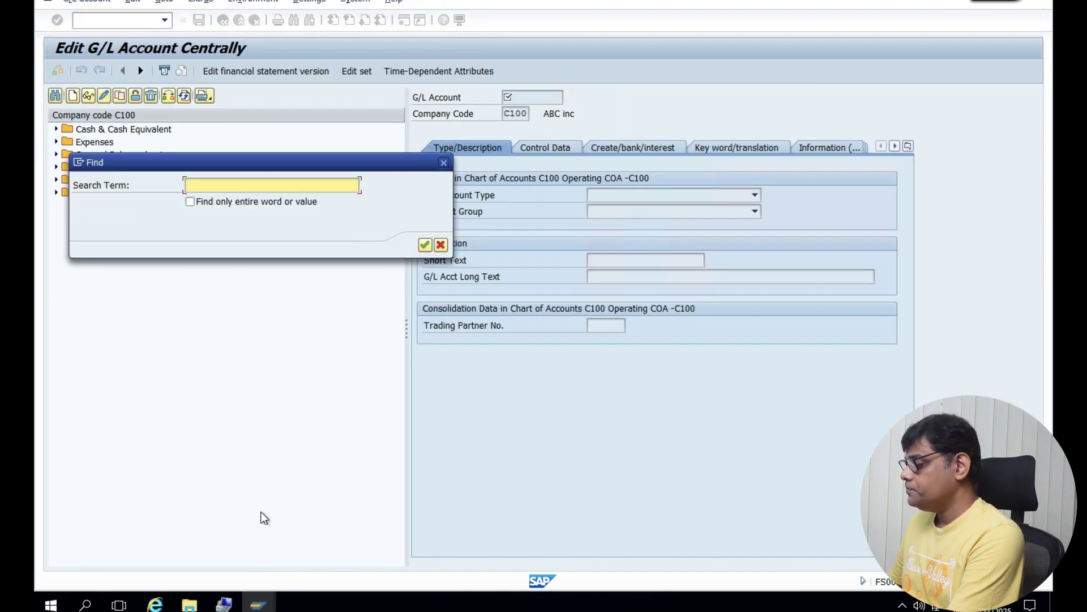
{"action": "mouse_move", "coordinate": [260, 605]}
{"action": "left_click", "coordinate": [314, 547]}
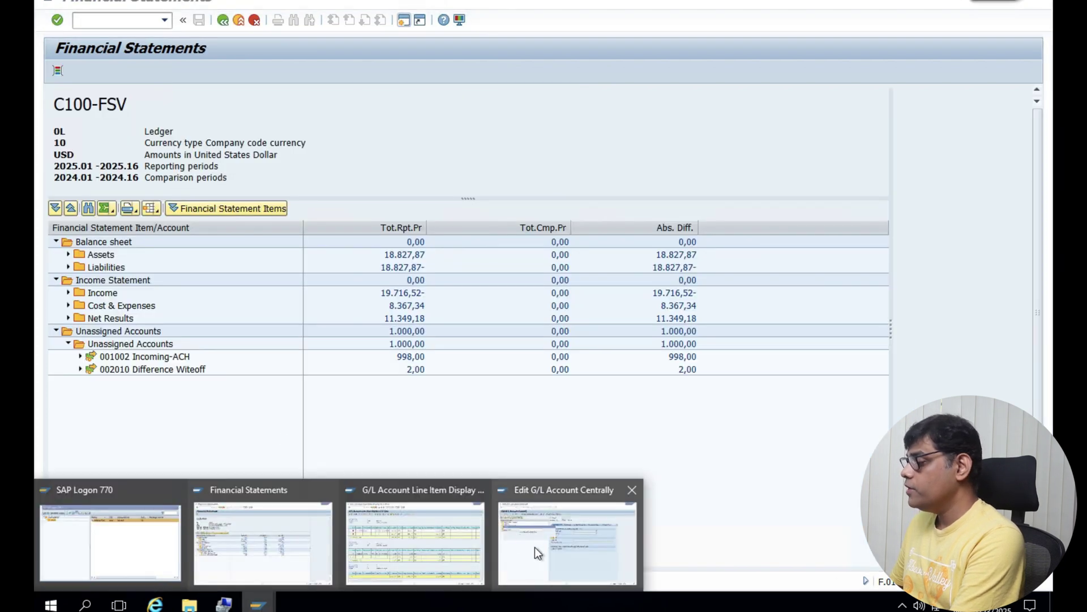
{"action": "left_click", "coordinate": [535, 547]}
{"action": "type", "text": "1002"}
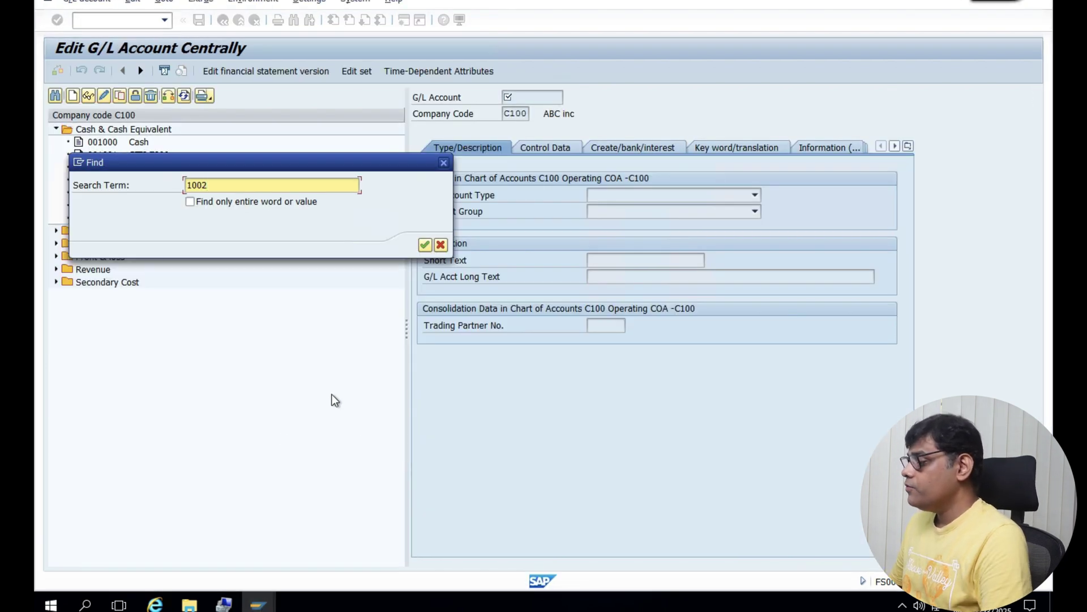
{"action": "key", "text": "Return"}
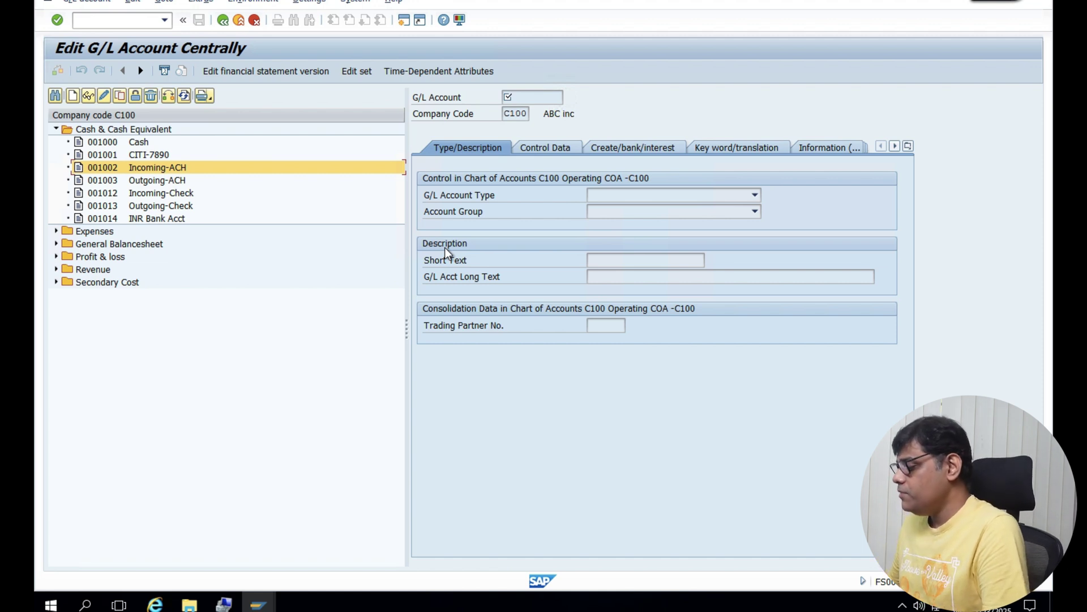
Step: Return to the G/L line item list and open the document display, transaction FB03, in a new session window
{"action": "mouse_move", "coordinate": [262, 604]}
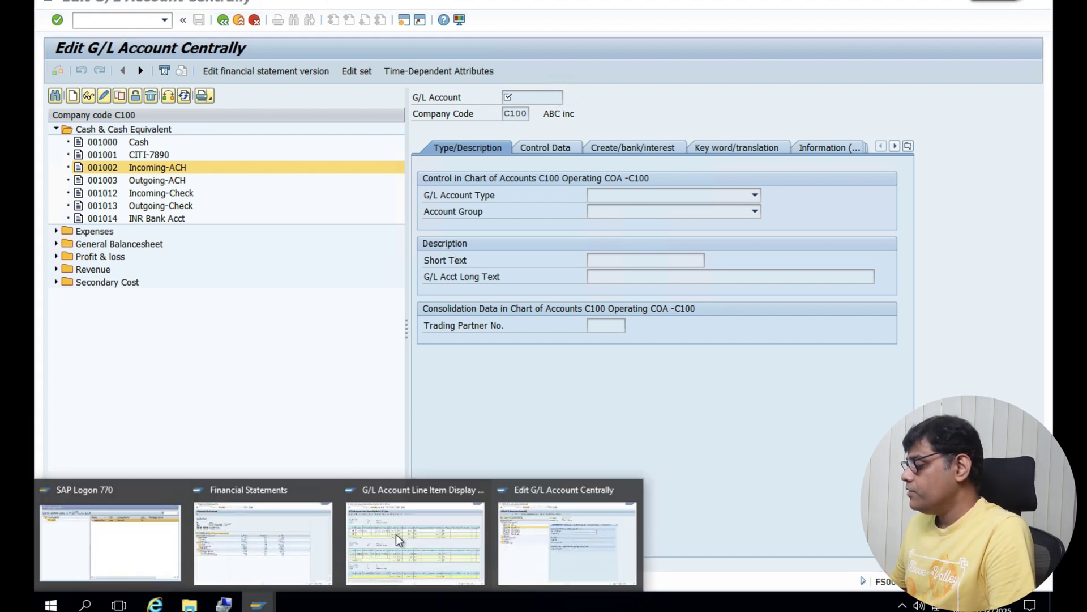
{"action": "left_click", "coordinate": [393, 544]}
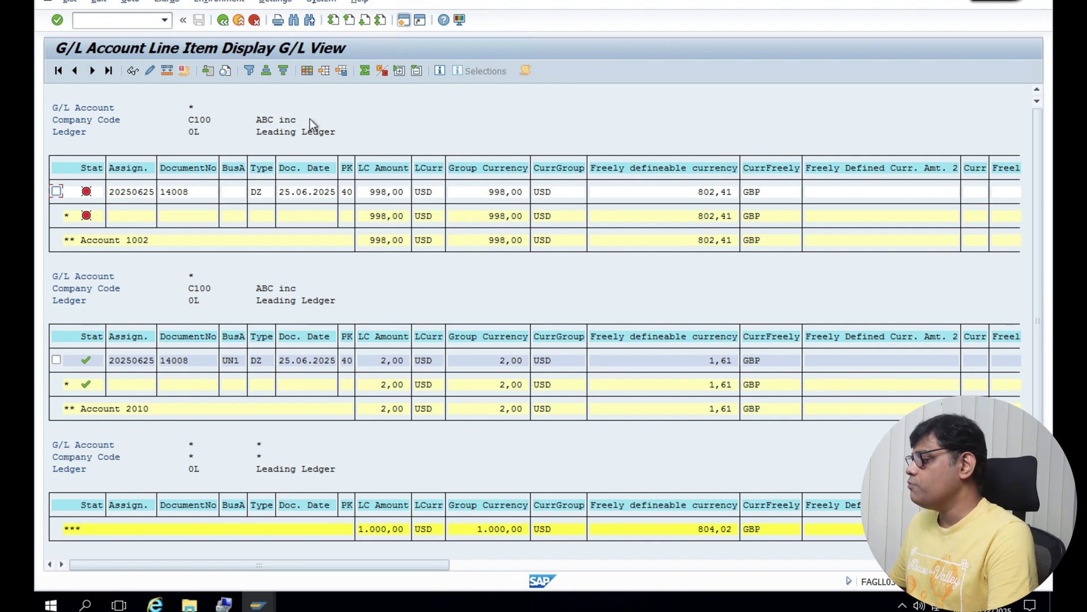
{"action": "left_click", "coordinate": [403, 23]}
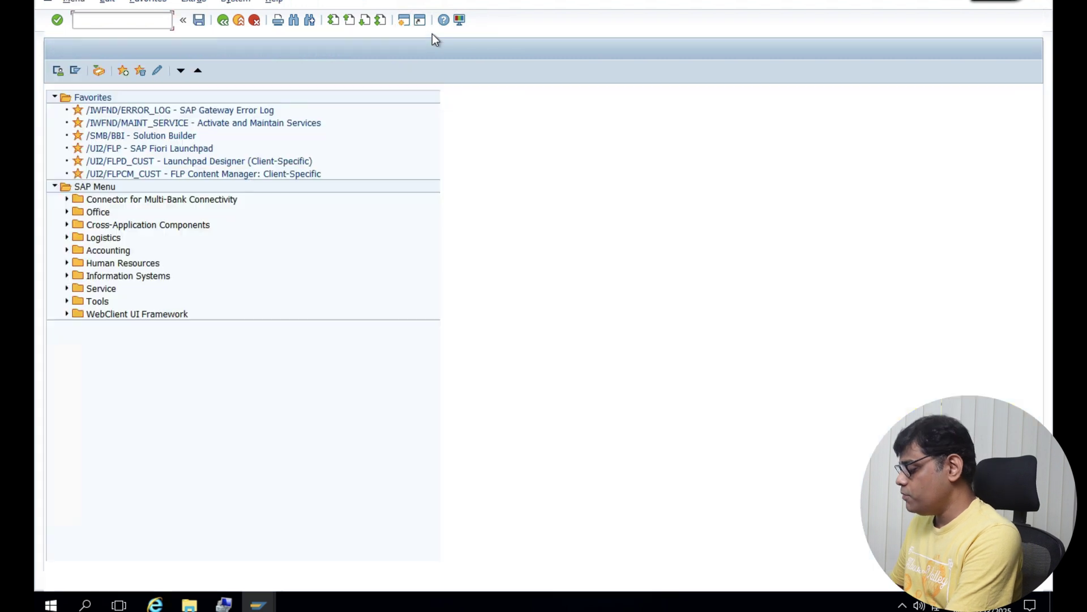
{"action": "type", "text": "FB03"}
{"action": "key", "text": "Return"}
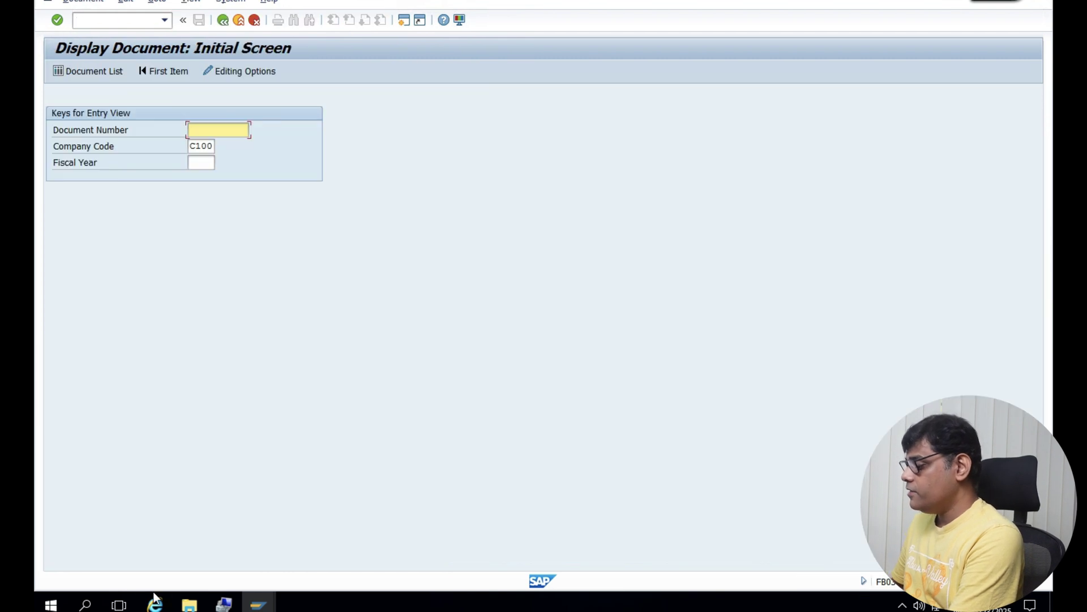
Step: Look up the document number in the line item list and display document 14008 for company code C100
{"action": "mouse_move", "coordinate": [258, 604]}
{"action": "left_click", "coordinate": [417, 550]}
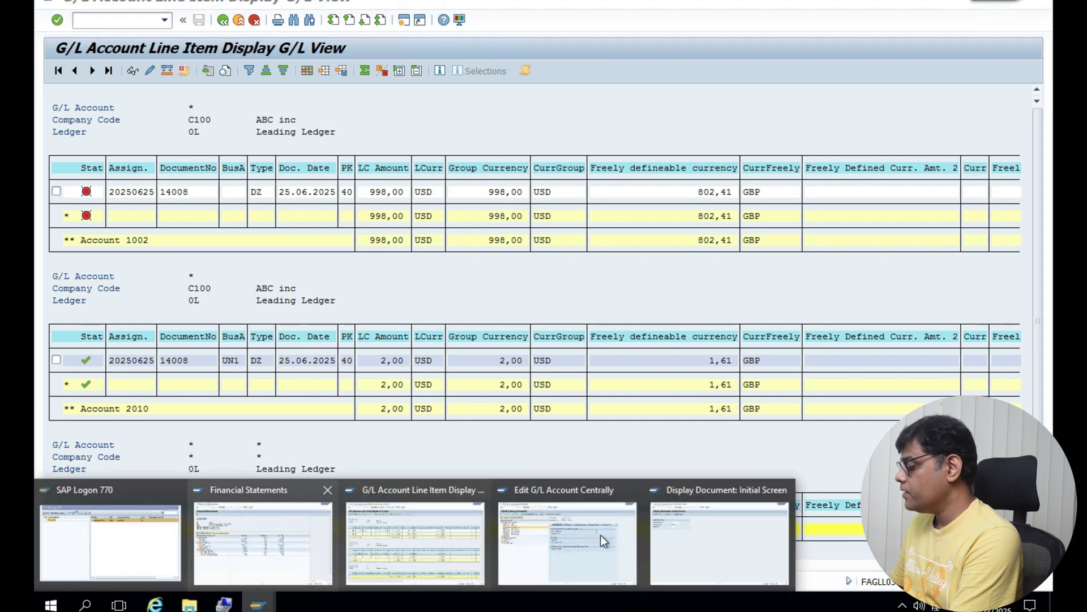
{"action": "left_click", "coordinate": [703, 530]}
{"action": "type", "text": "14008"}
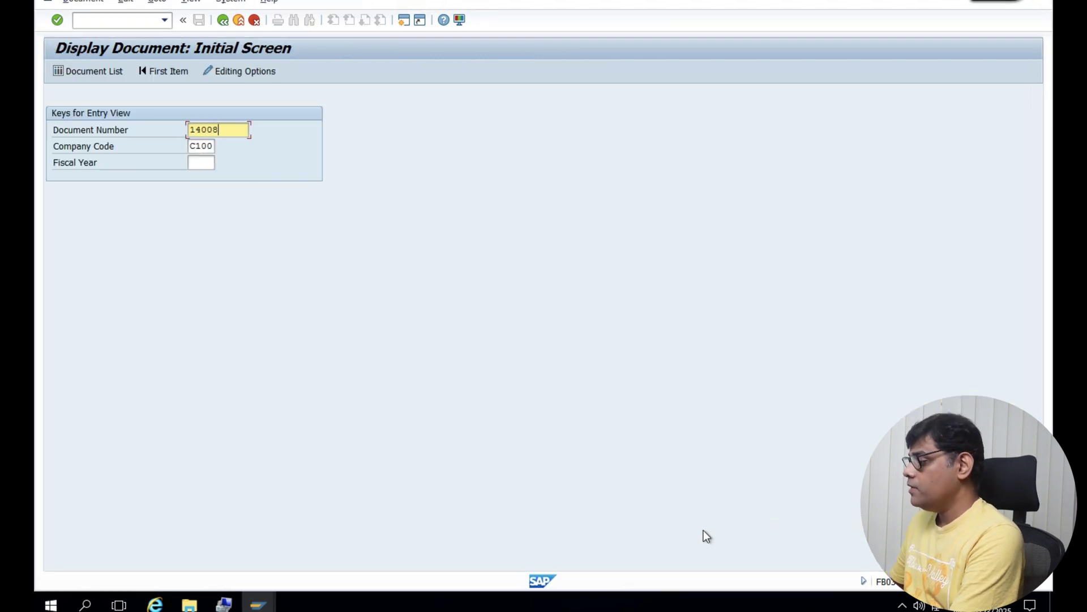
{"action": "key", "text": "Return"}
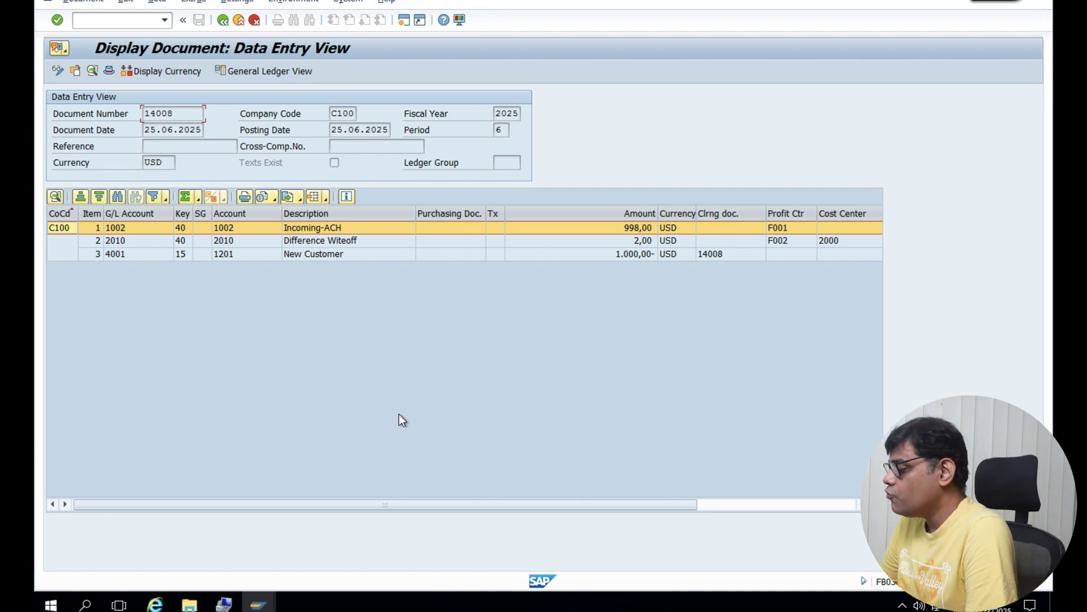
Step: Examine the Incoming-ACH and Difference Witeoff line items of the displayed document
{"action": "left_click", "coordinate": [321, 253]}
{"action": "left_click", "coordinate": [324, 228]}
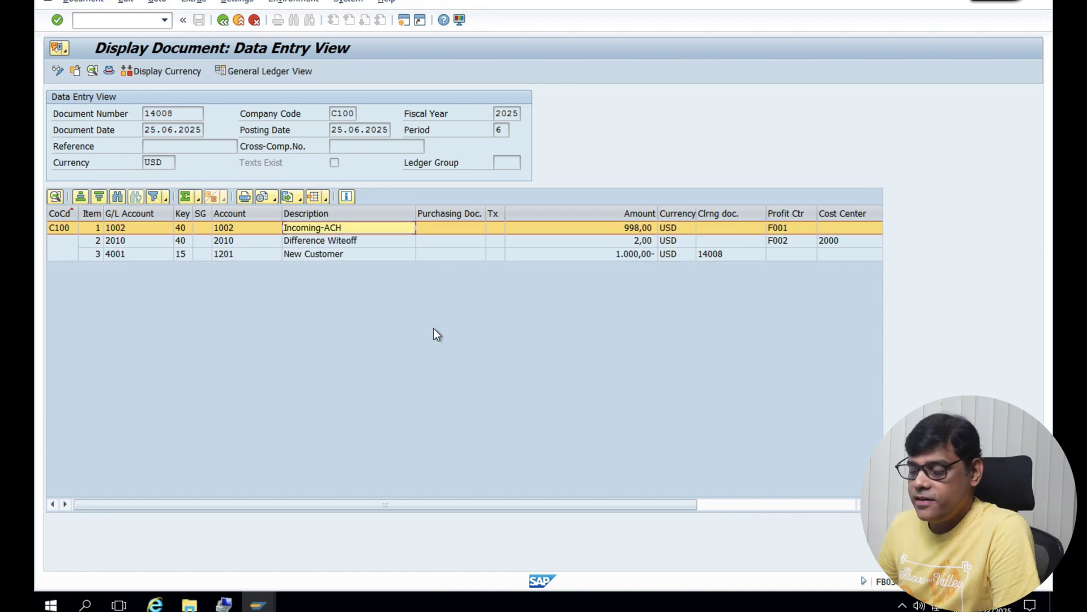
{"action": "left_click", "coordinate": [375, 242]}
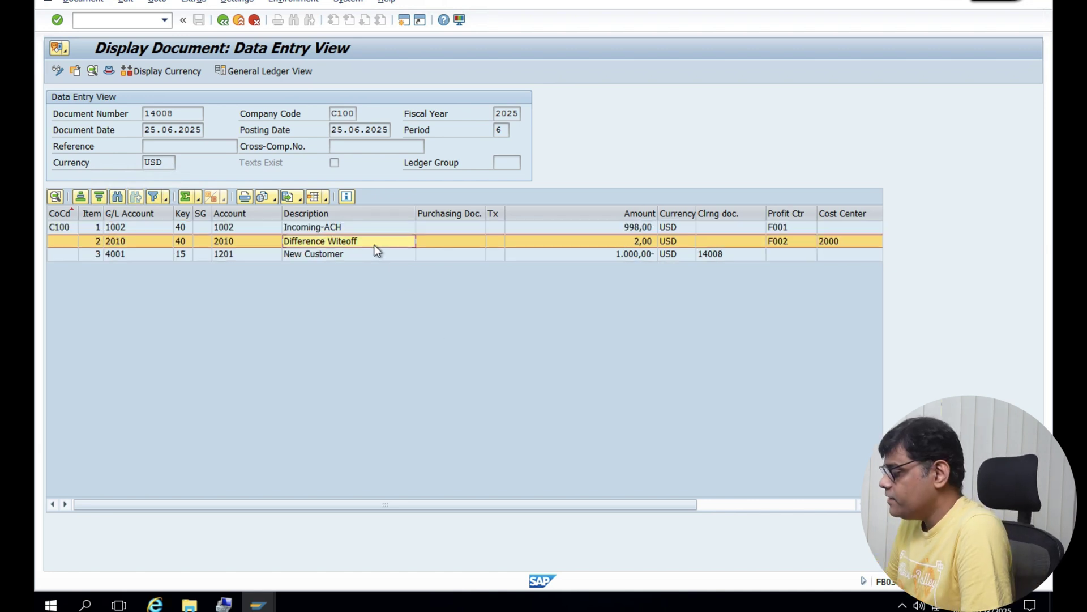
{"action": "left_click", "coordinate": [309, 228]}
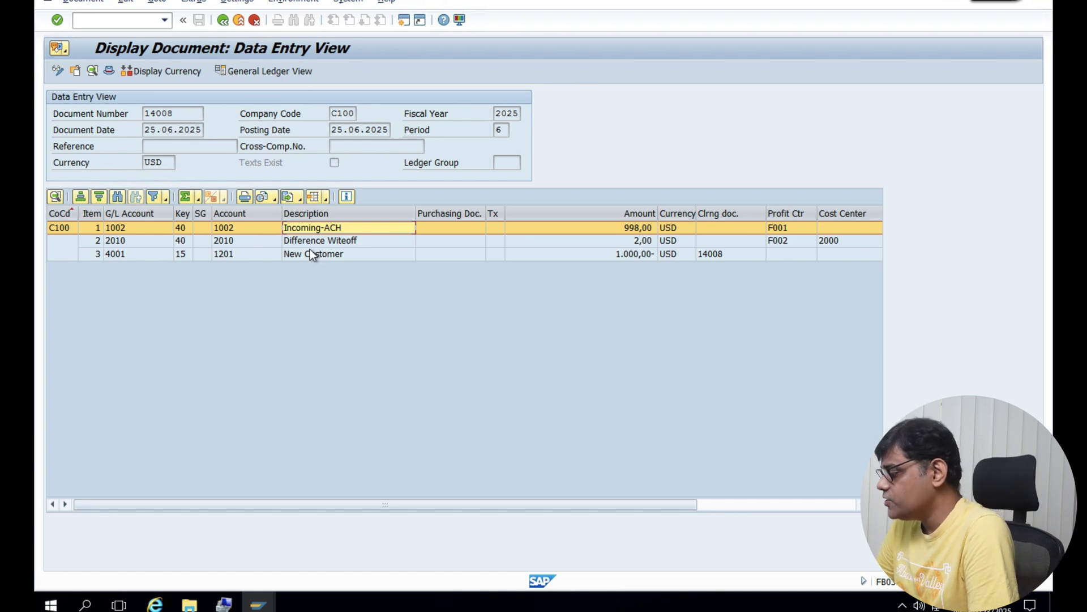
{"action": "left_click", "coordinate": [317, 244]}
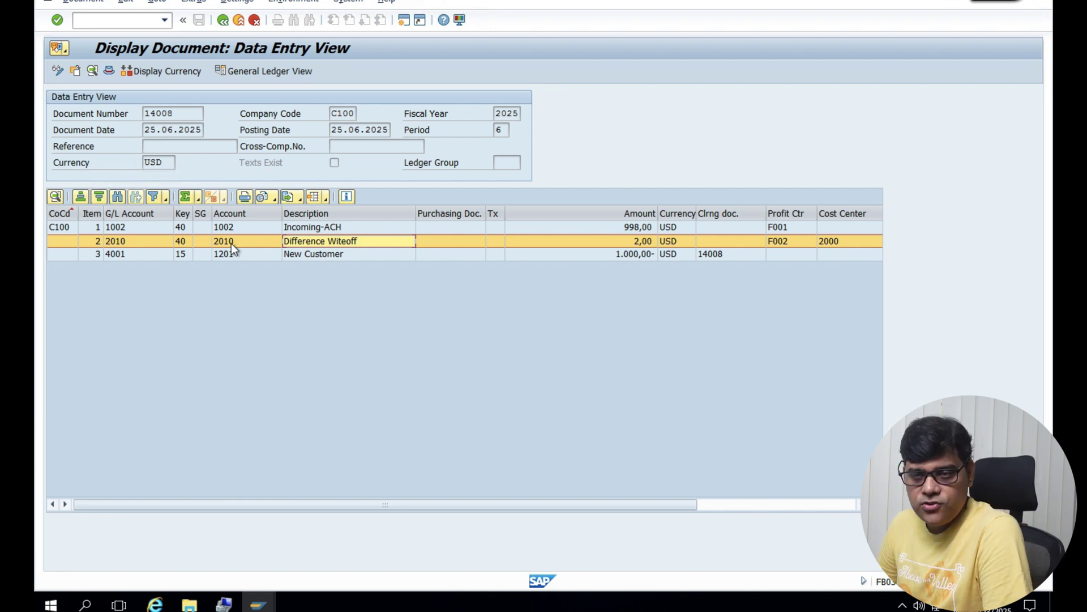
Step: Open the bank statement import, transaction FF_5, in a new session window and enable Import data
{"action": "left_click", "coordinate": [347, 231]}
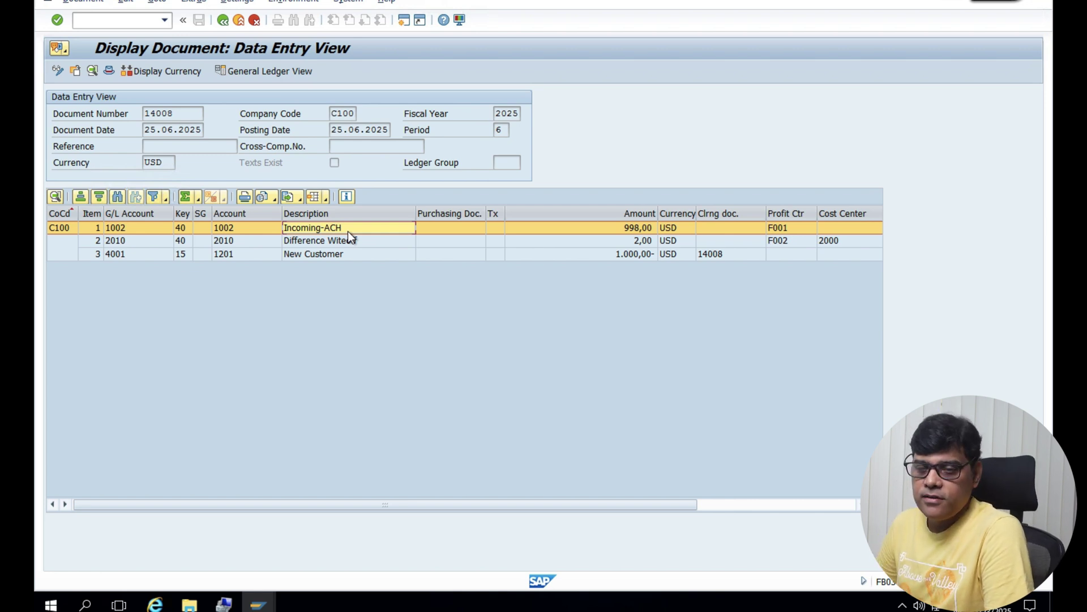
{"action": "left_click", "coordinate": [409, 24]}
{"action": "type", "text": "FF"}
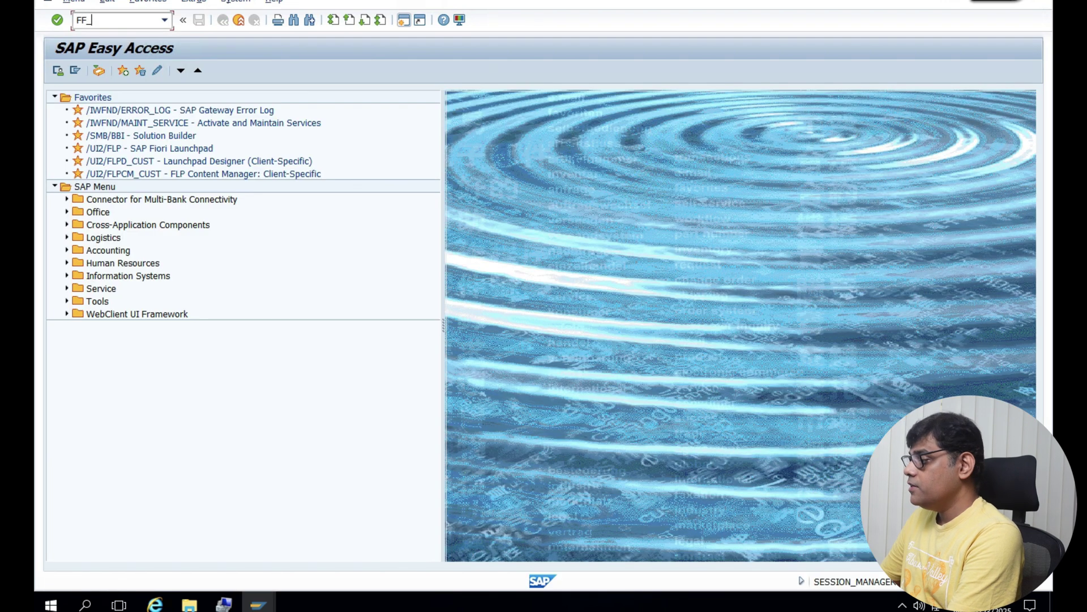
{"action": "type", "text": "_5"}
{"action": "key", "text": "Return"}
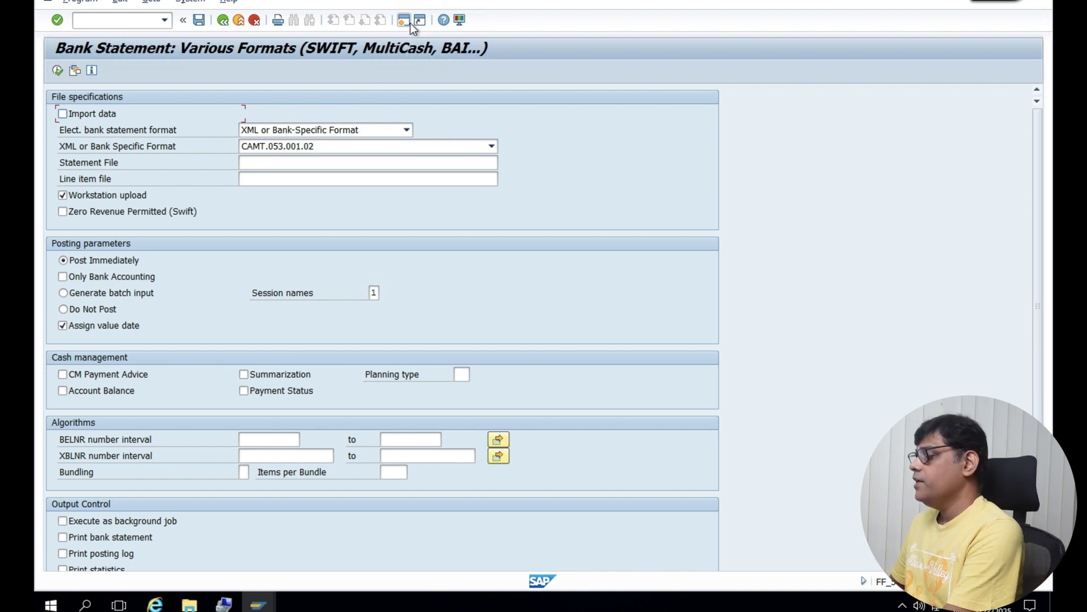
{"action": "left_click", "coordinate": [62, 113]}
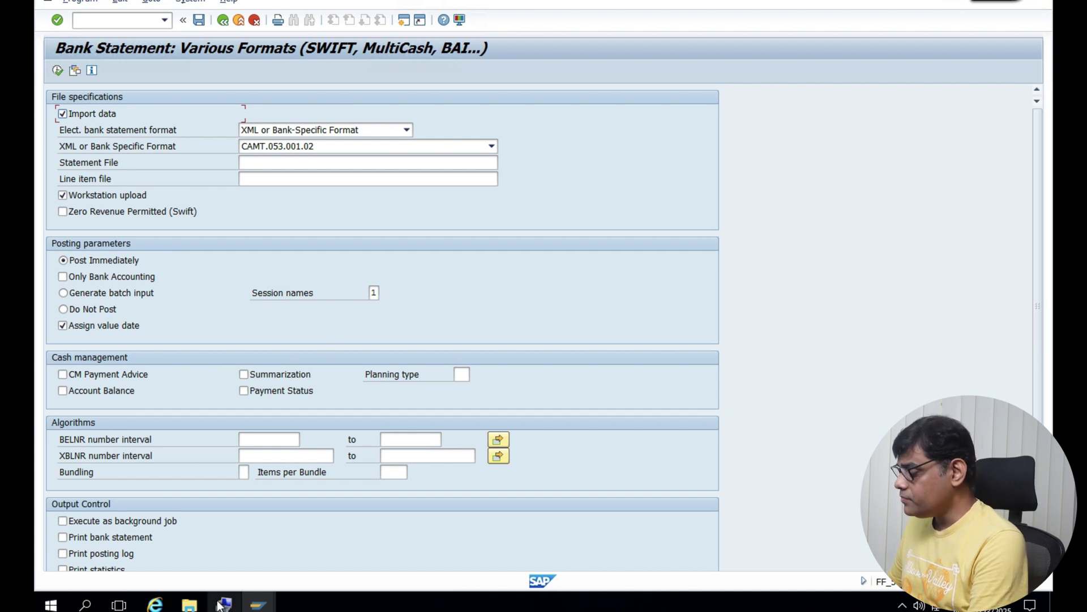
Step: Open the EBS text document from the Desktop folder in Notepad to read the bank statement
{"action": "left_click", "coordinate": [188, 602]}
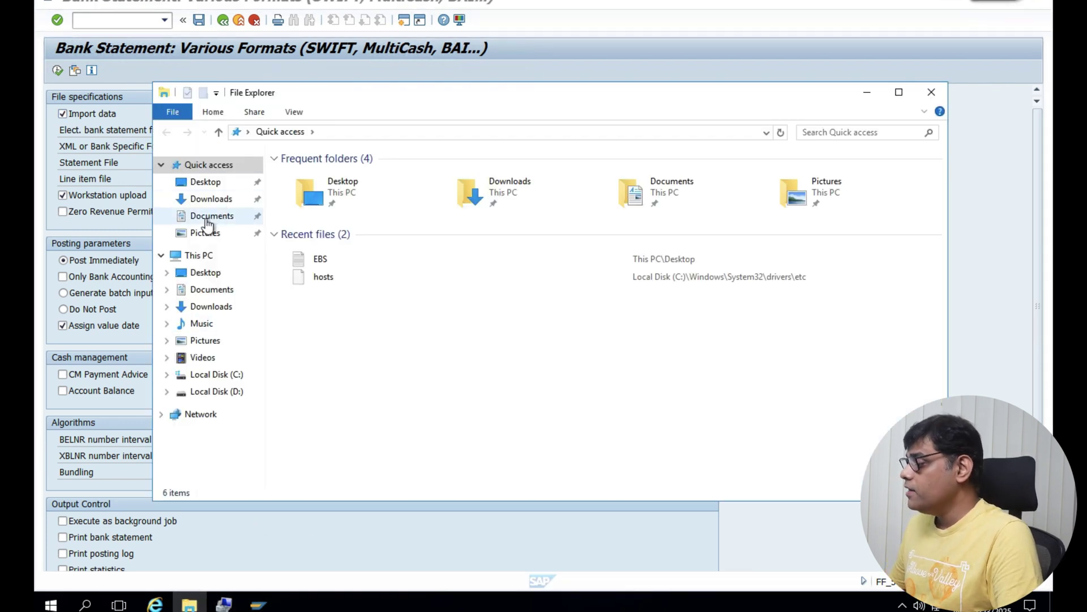
{"action": "left_click", "coordinate": [210, 184]}
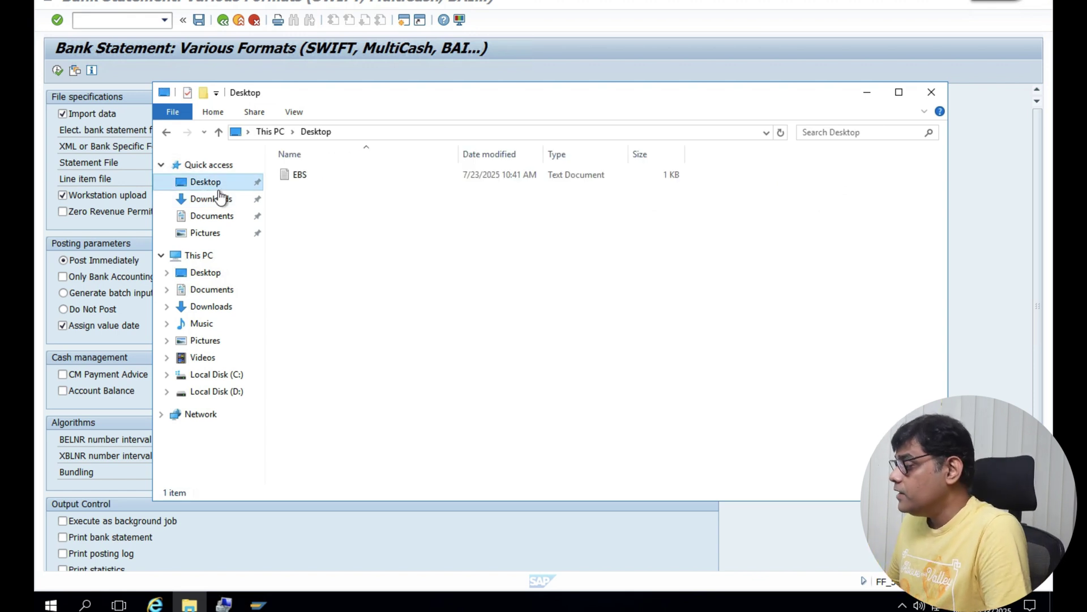
{"action": "double_click", "coordinate": [322, 178]}
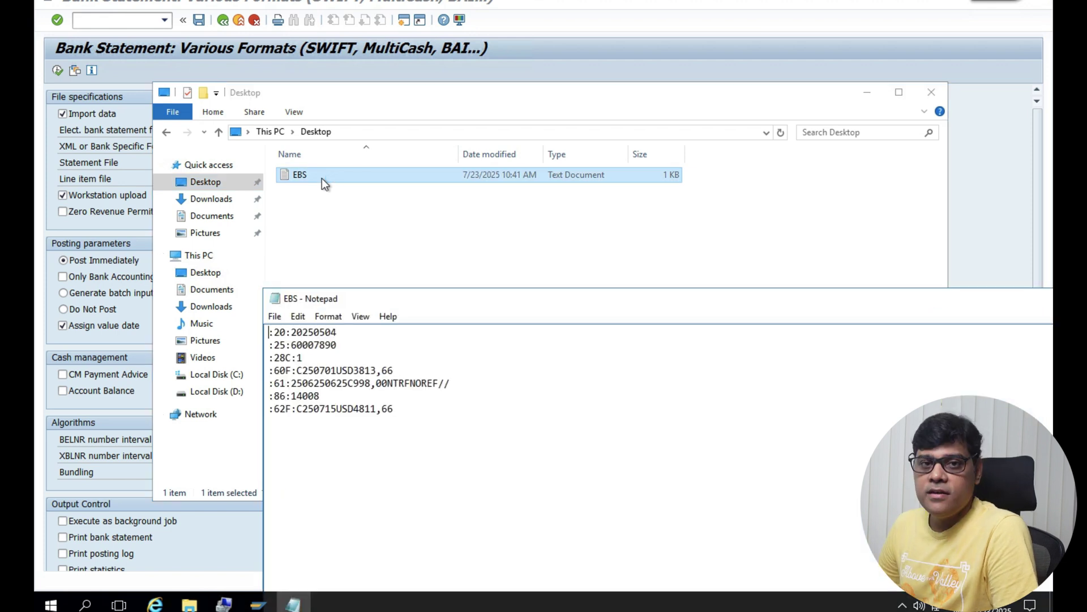
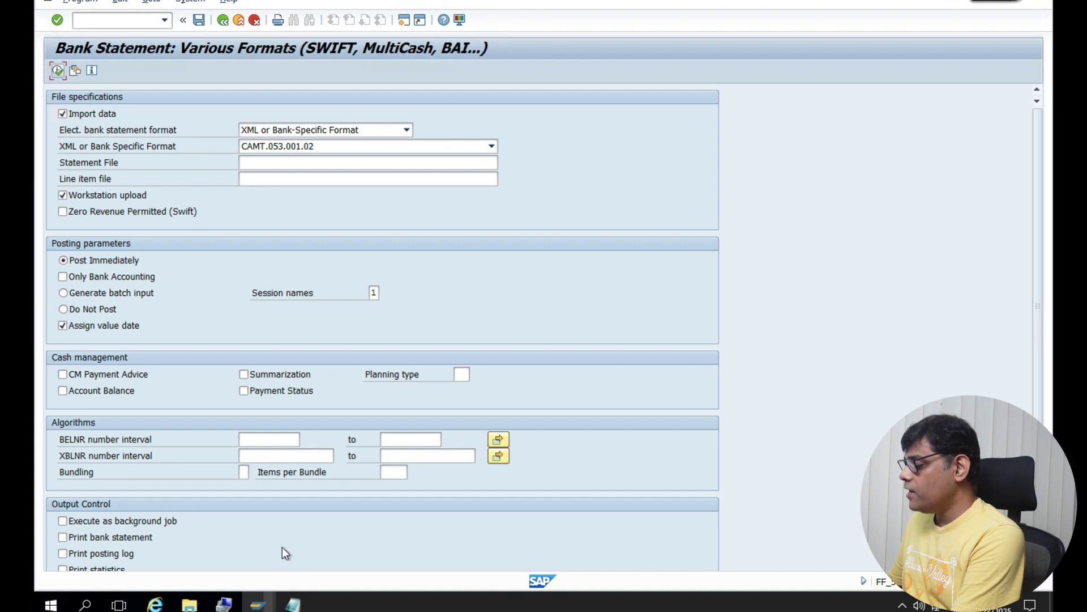
Step: Look up the CITI-7890 account number in the Cash & Cash Equivalent group of the G/L account tree
{"action": "mouse_move", "coordinate": [258, 604]}
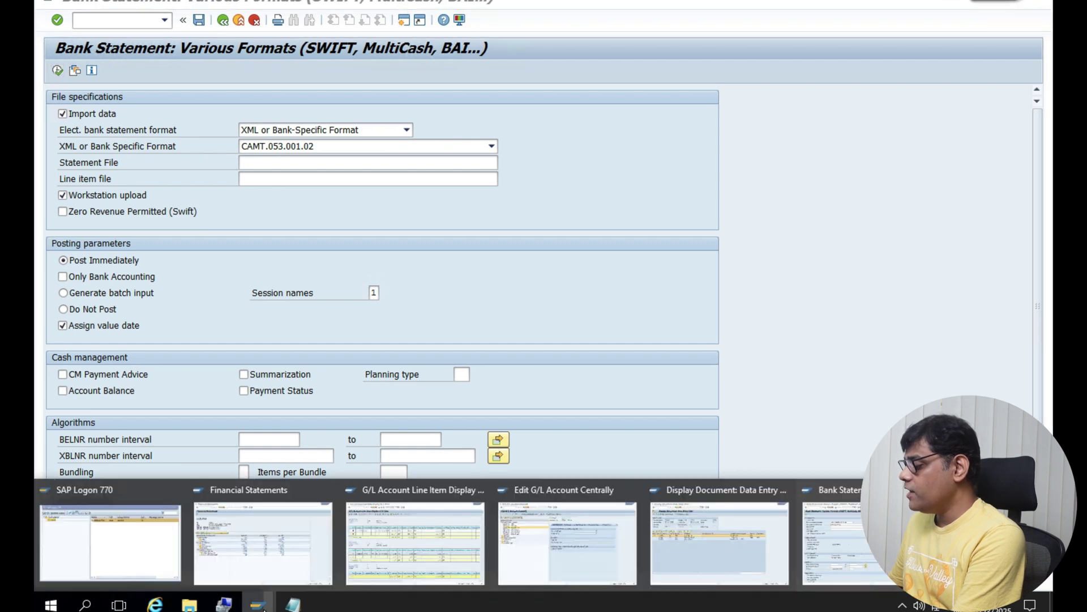
{"action": "left_click", "coordinate": [529, 540]}
{"action": "left_click", "coordinate": [150, 157]}
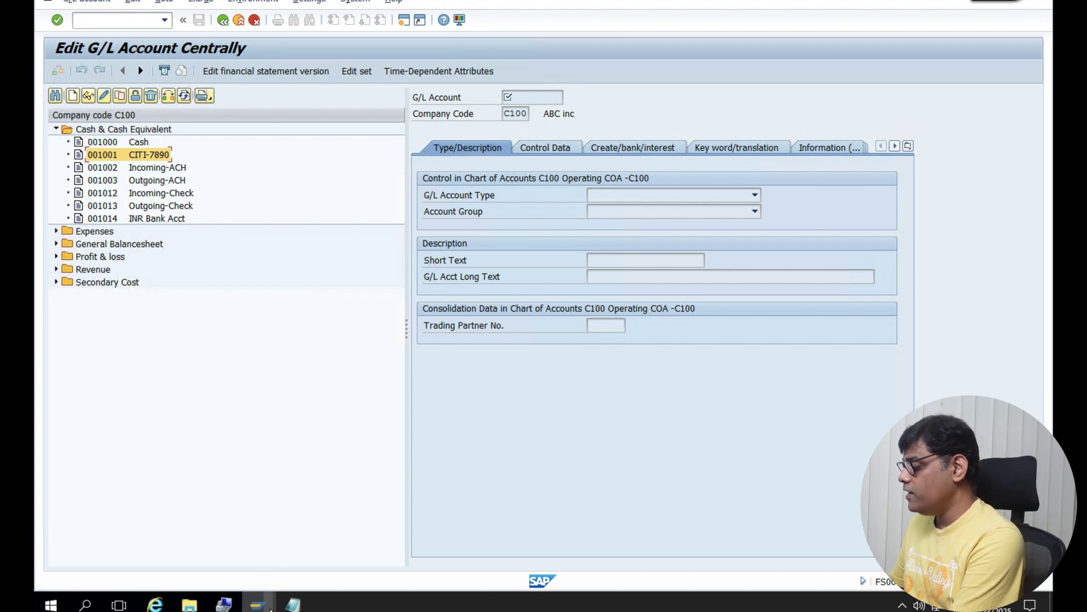
Step: Add G/L account 1001 to the account selection of the line item display and rerun the open items list
{"action": "mouse_move", "coordinate": [258, 603]}
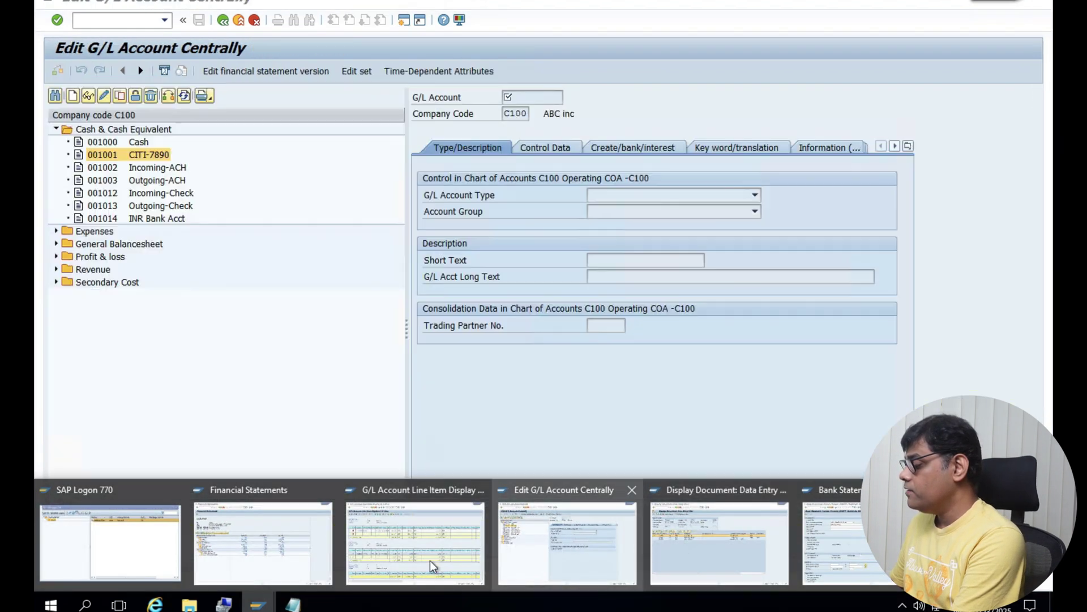
{"action": "left_click", "coordinate": [429, 560]}
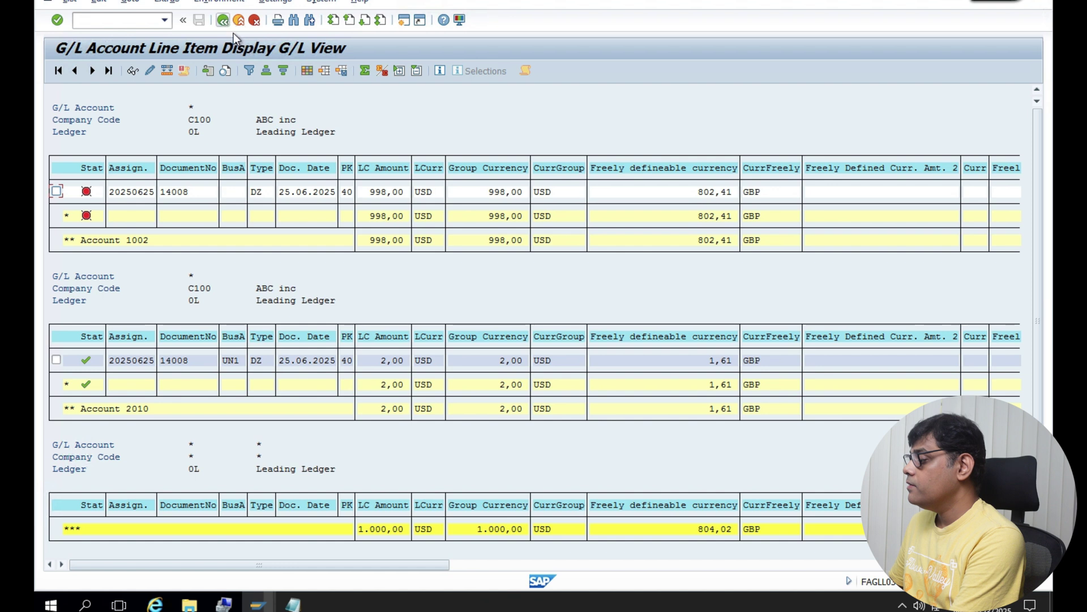
{"action": "left_click", "coordinate": [223, 20]}
{"action": "left_click", "coordinate": [498, 113]}
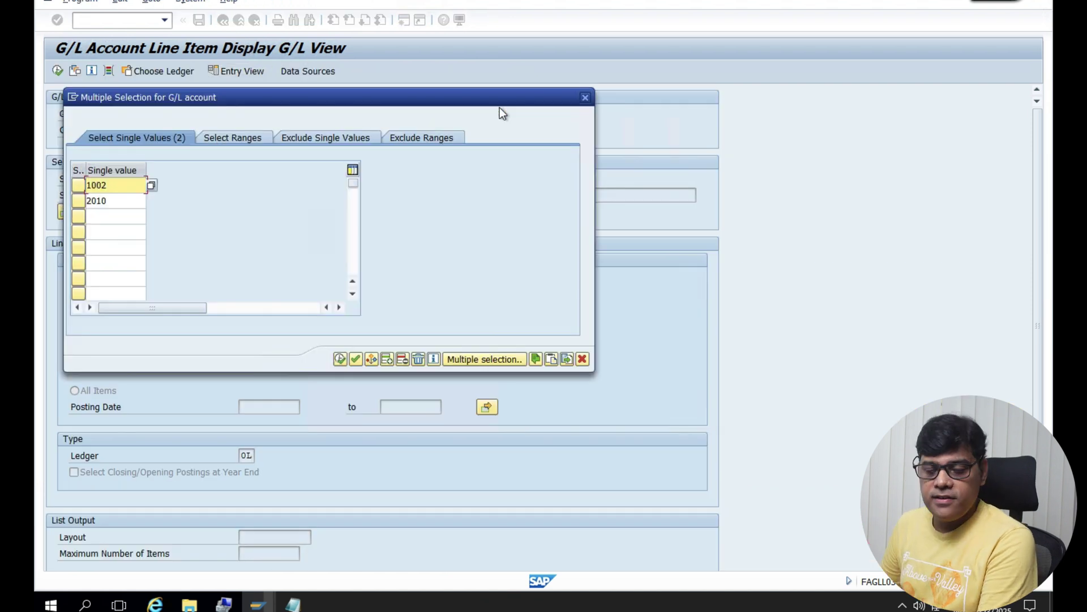
{"action": "left_click", "coordinate": [115, 216]}
{"action": "type", "text": "1001"}
{"action": "key", "text": "Return"}
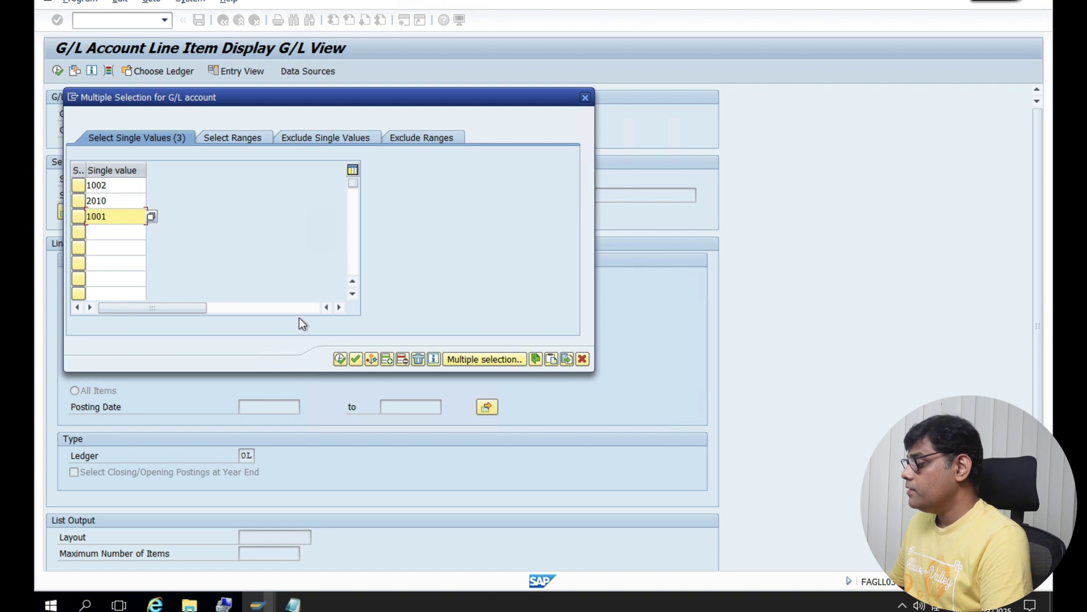
{"action": "left_click", "coordinate": [340, 359]}
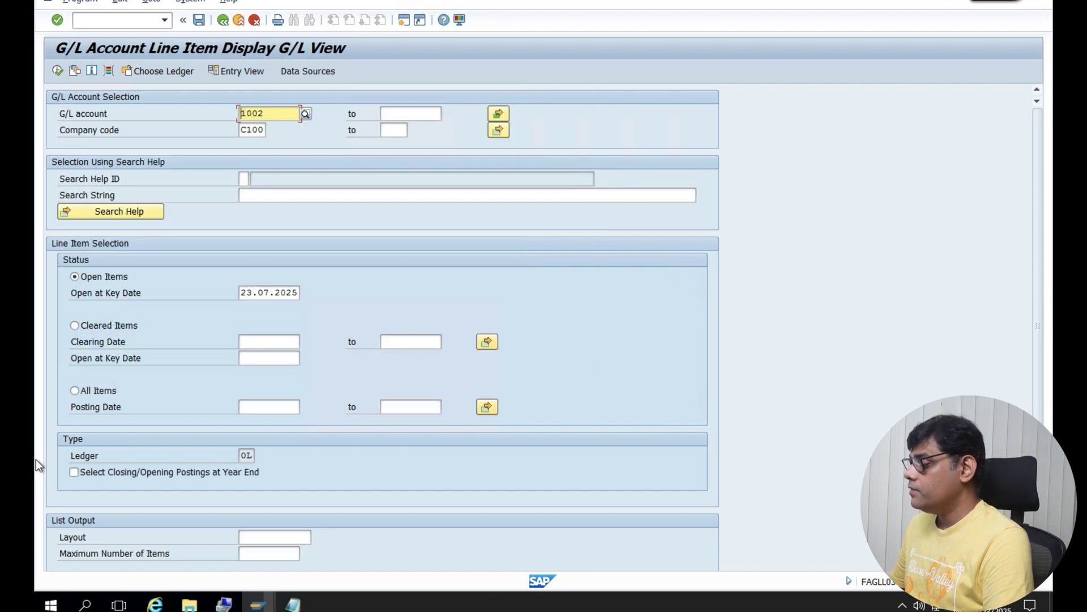
{"action": "left_click", "coordinate": [57, 71]}
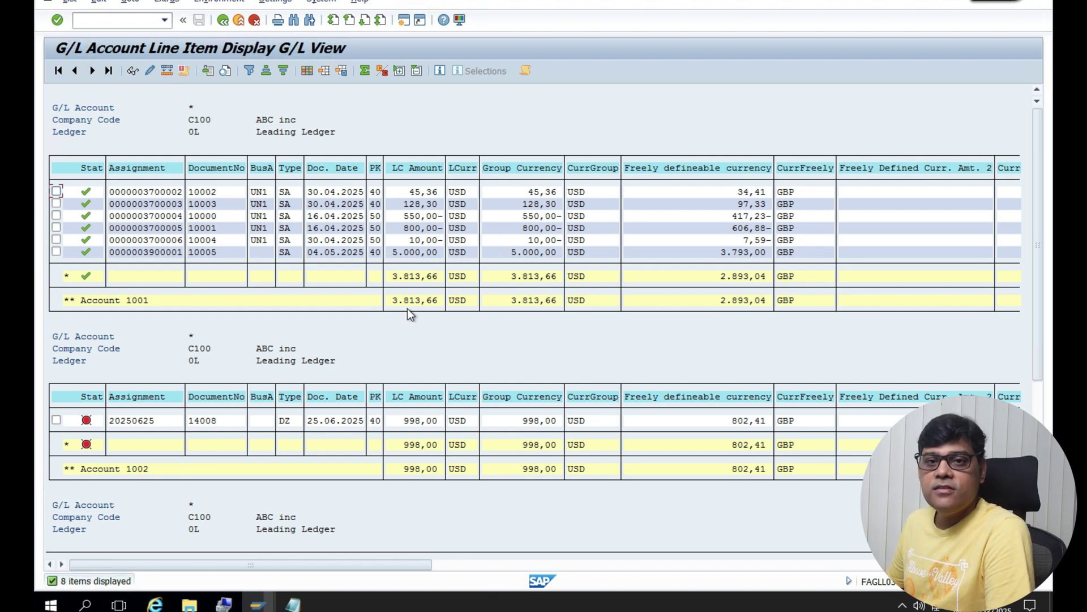
Step: Compare the opening balance and transaction line in the EBS file with the line items of accounts 1001 and 1002
{"action": "left_click", "coordinate": [294, 603]}
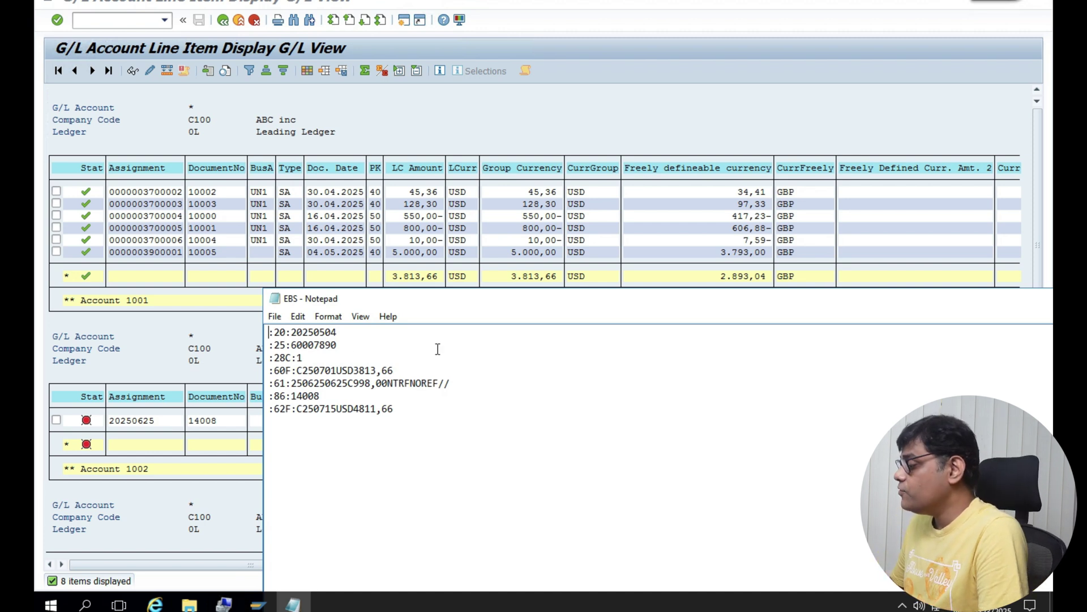
{"action": "left_click", "coordinate": [226, 449]}
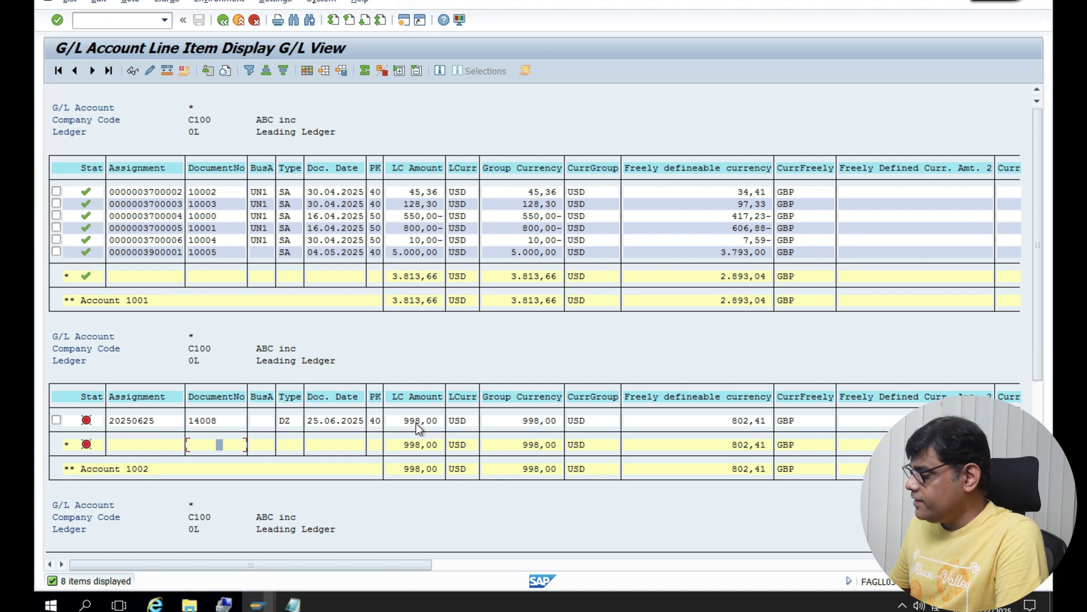
{"action": "left_click", "coordinate": [292, 604]}
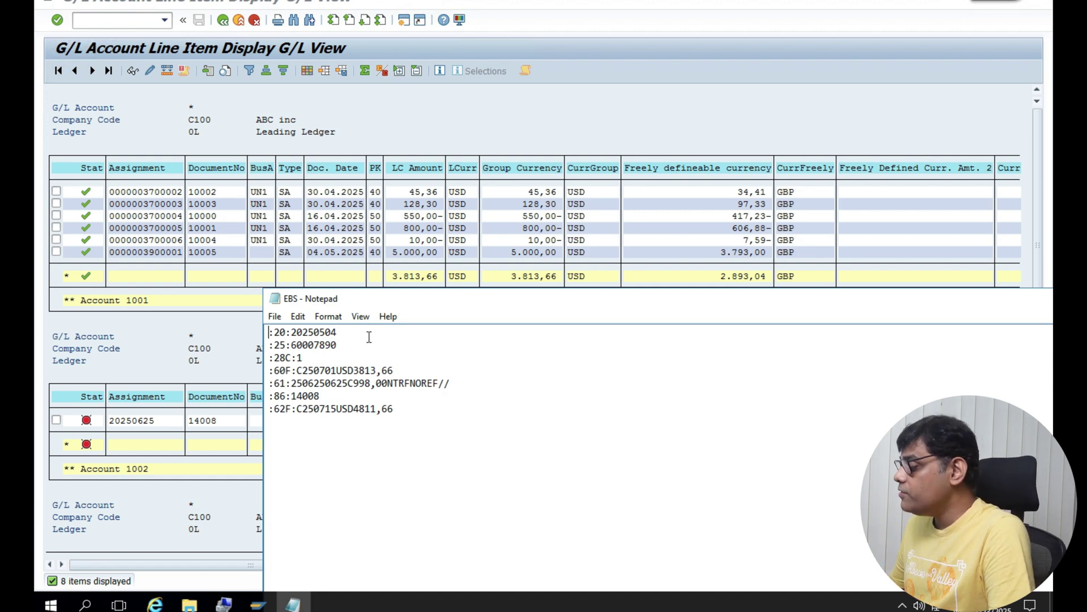
{"action": "left_click_drag", "start_coordinate": [404, 371], "coordinate": [437, 383]}
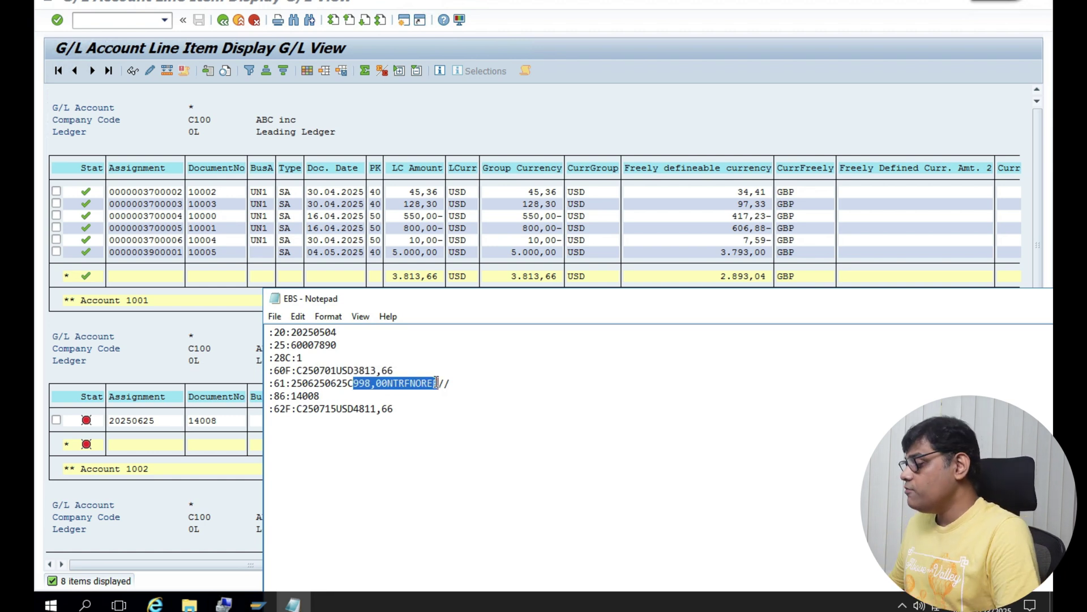
{"action": "left_click", "coordinate": [469, 385]}
{"action": "left_click_drag", "start_coordinate": [354, 383], "coordinate": [444, 384]}
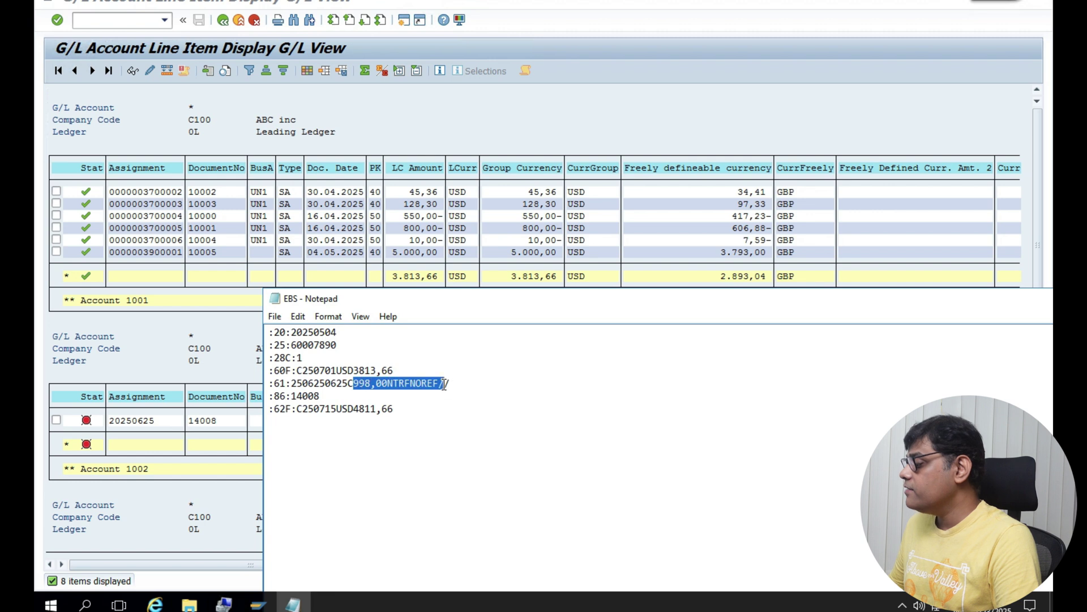
{"action": "left_click", "coordinate": [457, 276]}
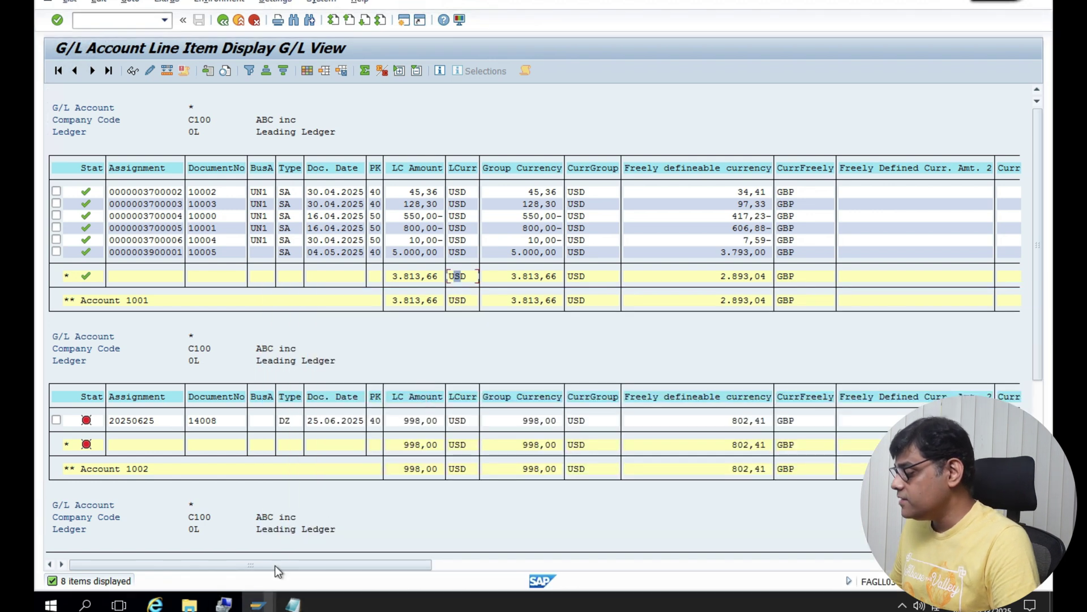
Step: Check the unassigned Incoming-ACH balance in the financial statement against the EBS file, and close the file
{"action": "mouse_move", "coordinate": [259, 604]}
{"action": "left_click", "coordinate": [329, 545]}
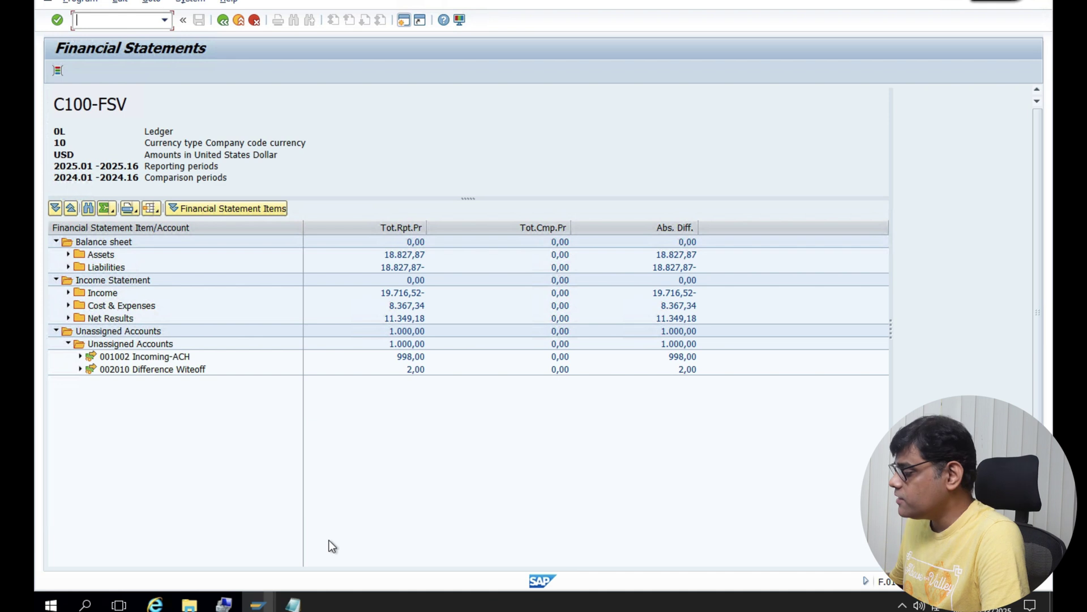
{"action": "left_click", "coordinate": [418, 357]}
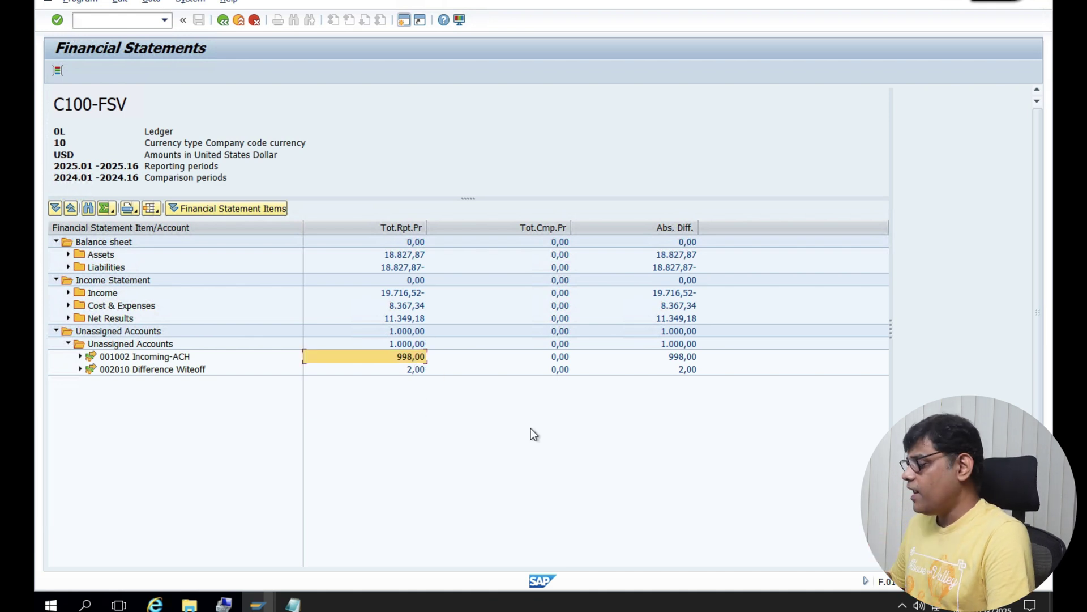
{"action": "left_click", "coordinate": [293, 604]}
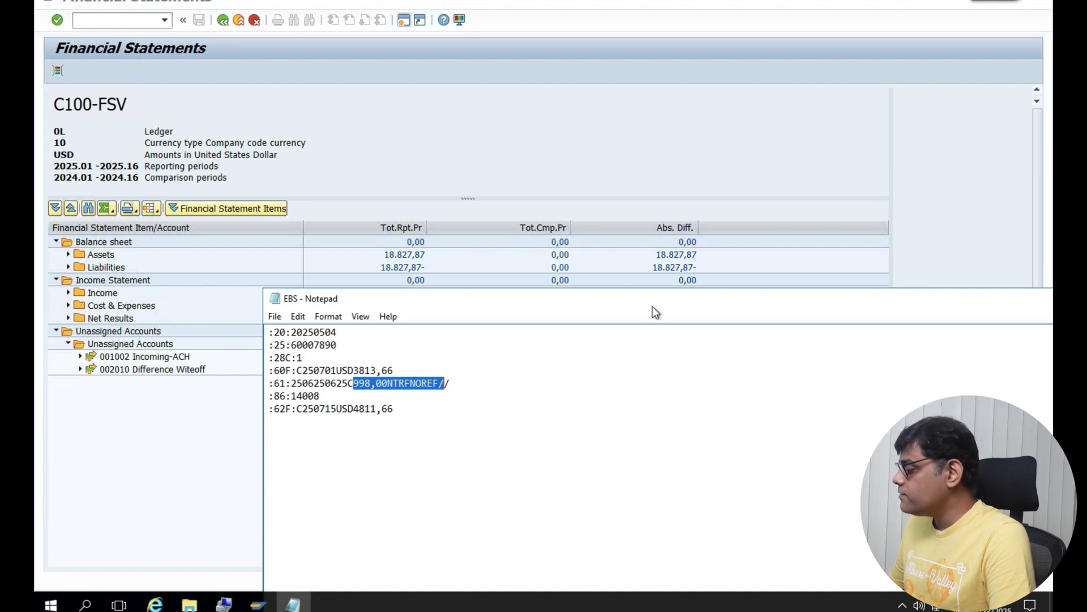
{"action": "left_click_drag", "start_coordinate": [653, 306], "coordinate": [330, 264]}
{"action": "left_click", "coordinate": [918, 255]}
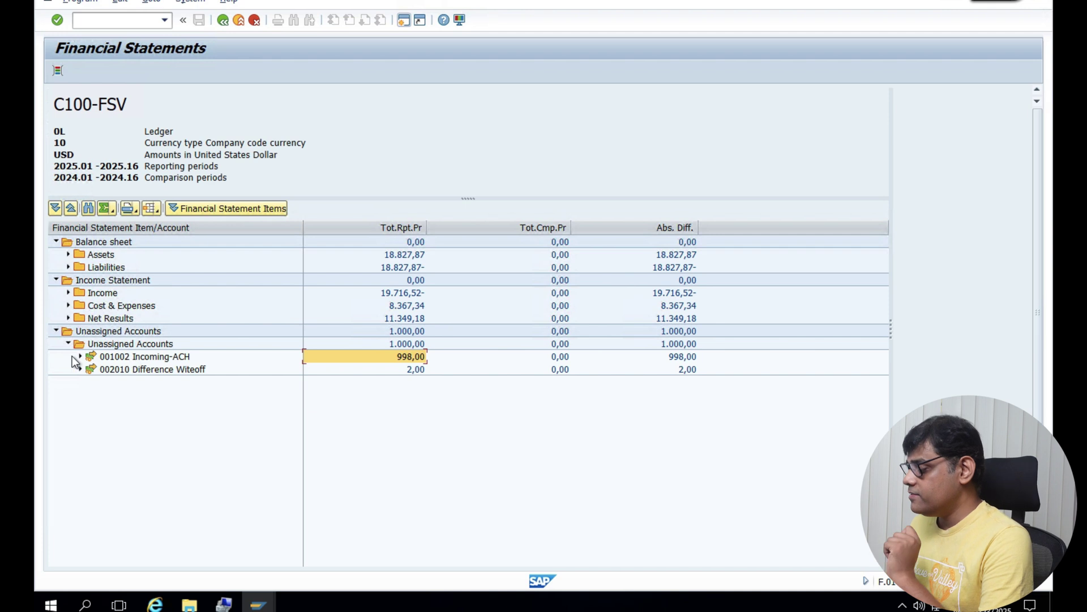
Step: Return to the bank statement import and set the statement format to SWIFT MT940 - Field 86: Structure Recognized Automatically
{"action": "mouse_move", "coordinate": [257, 604]}
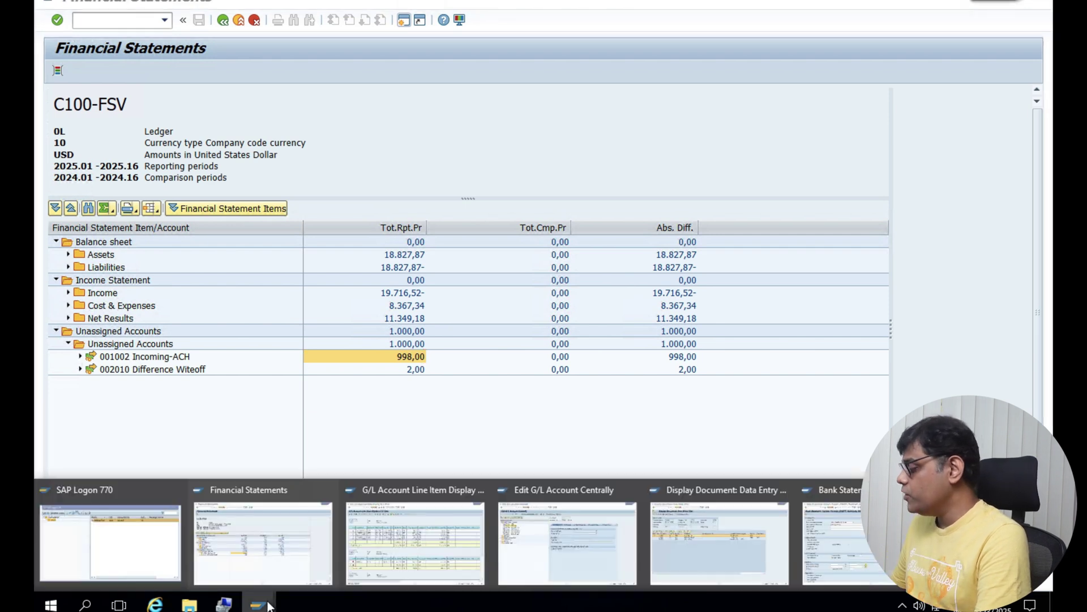
{"action": "left_click", "coordinate": [829, 529]}
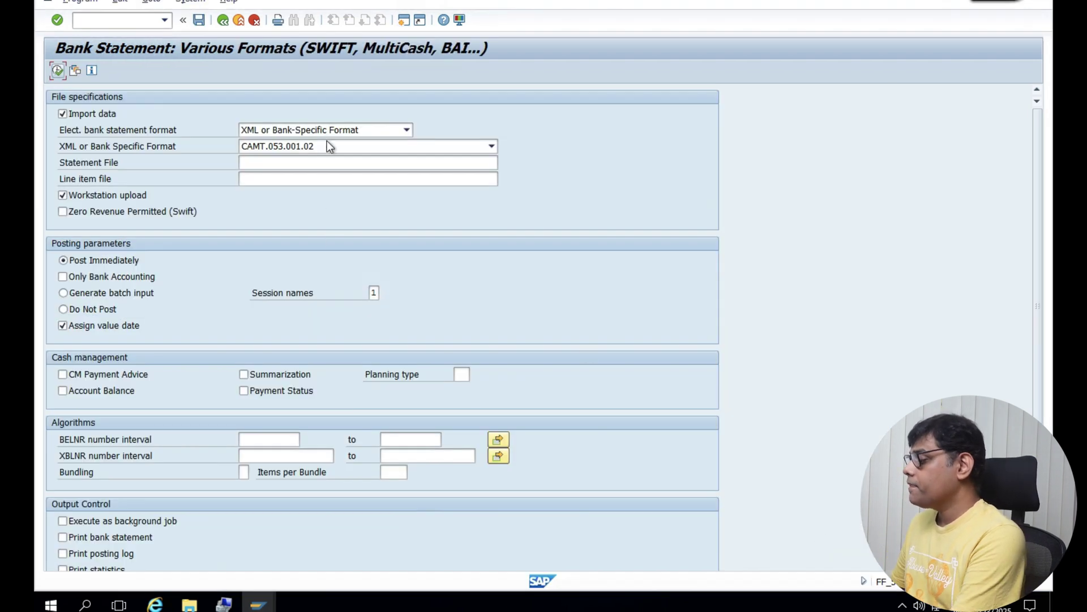
{"action": "left_click", "coordinate": [381, 134]}
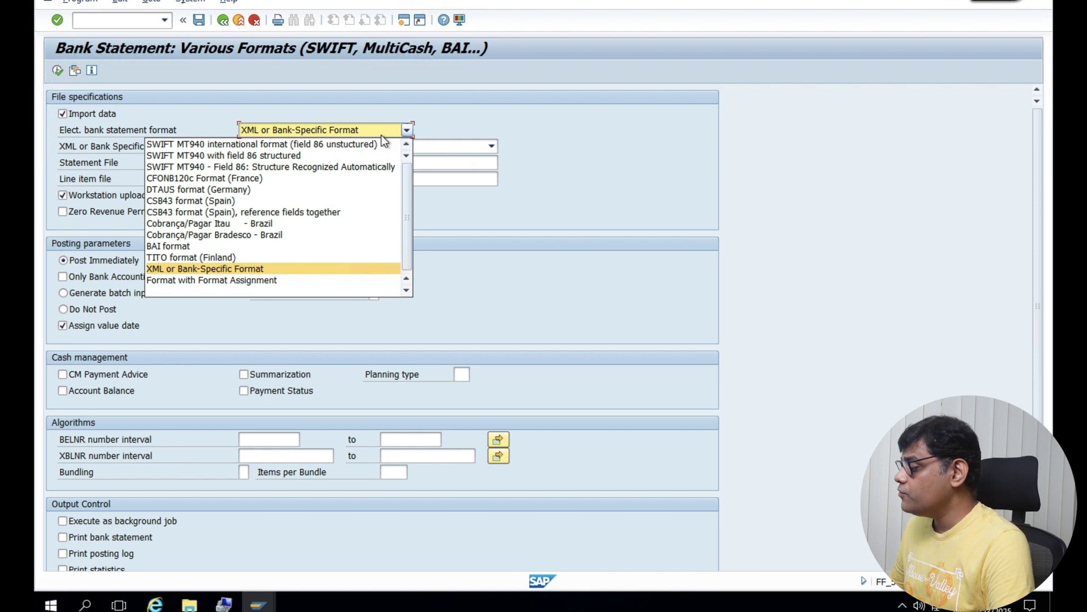
{"action": "left_click", "coordinate": [273, 167]}
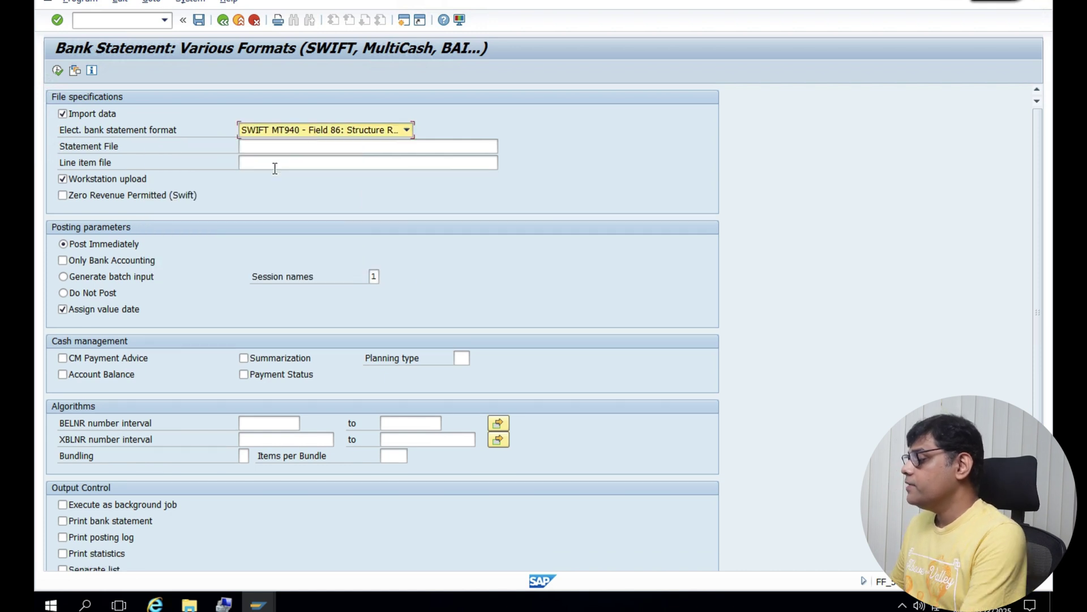
Step: Choose EBS.txt from the Desktop folder as the statement file for the import
{"action": "left_click", "coordinate": [407, 149]}
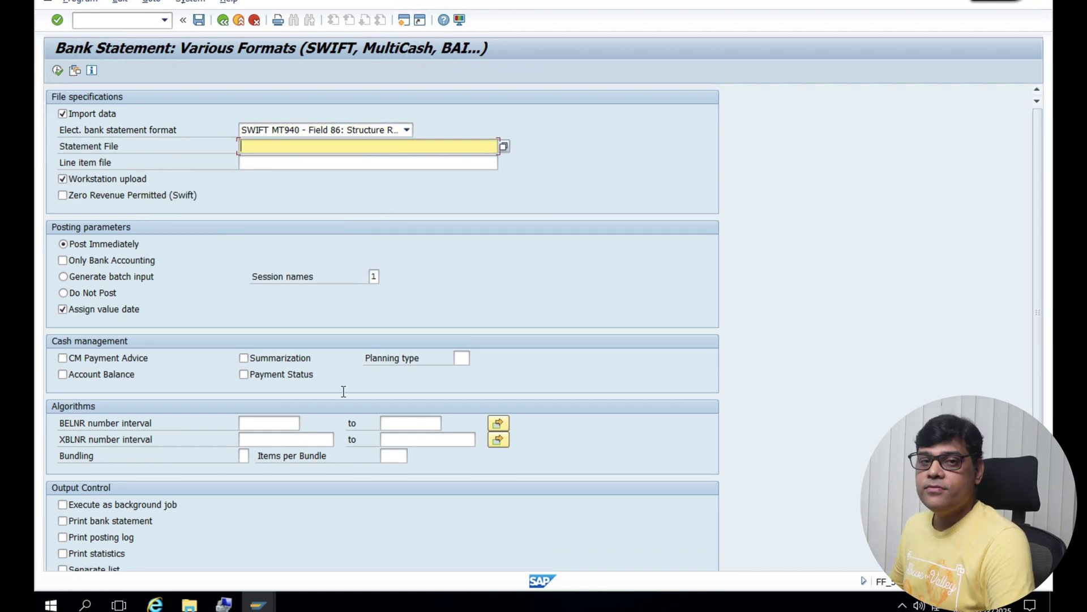
{"action": "left_click", "coordinate": [504, 145]}
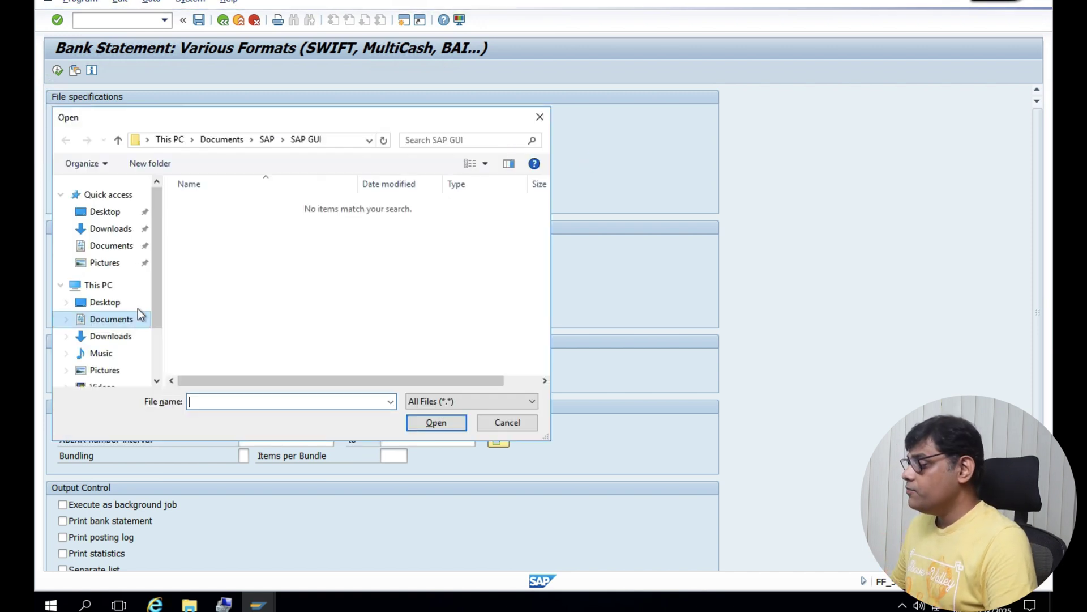
{"action": "left_click", "coordinate": [105, 302]}
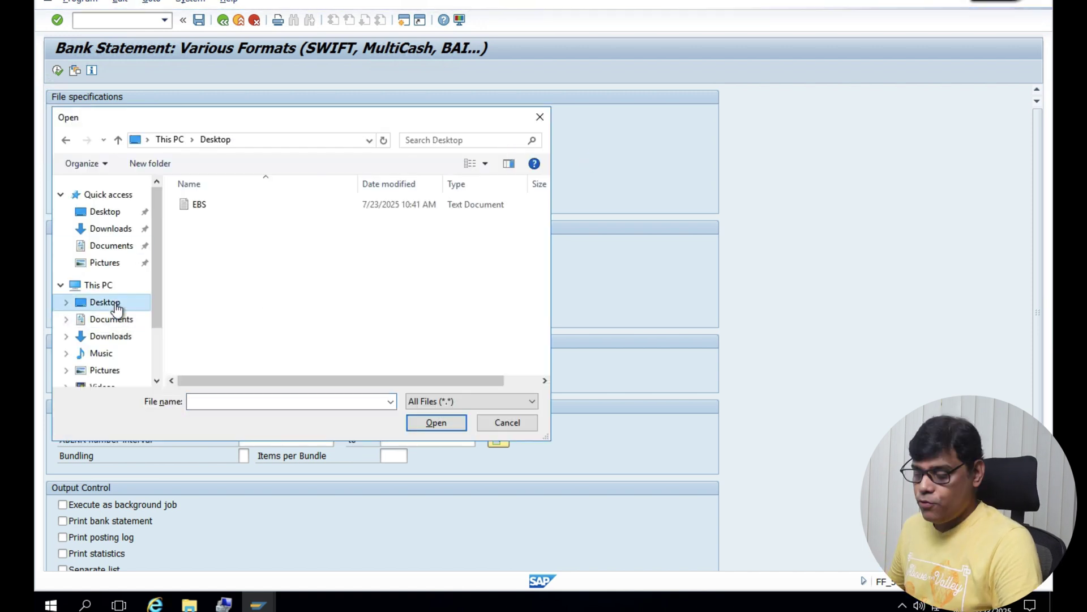
{"action": "left_click", "coordinate": [194, 204]}
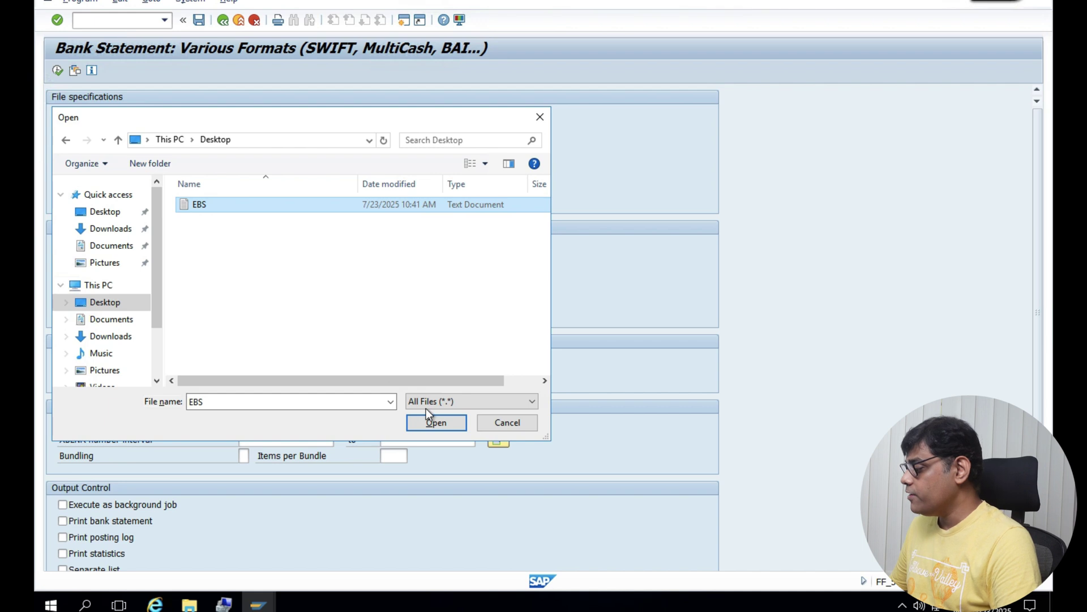
{"action": "left_click", "coordinate": [435, 423]}
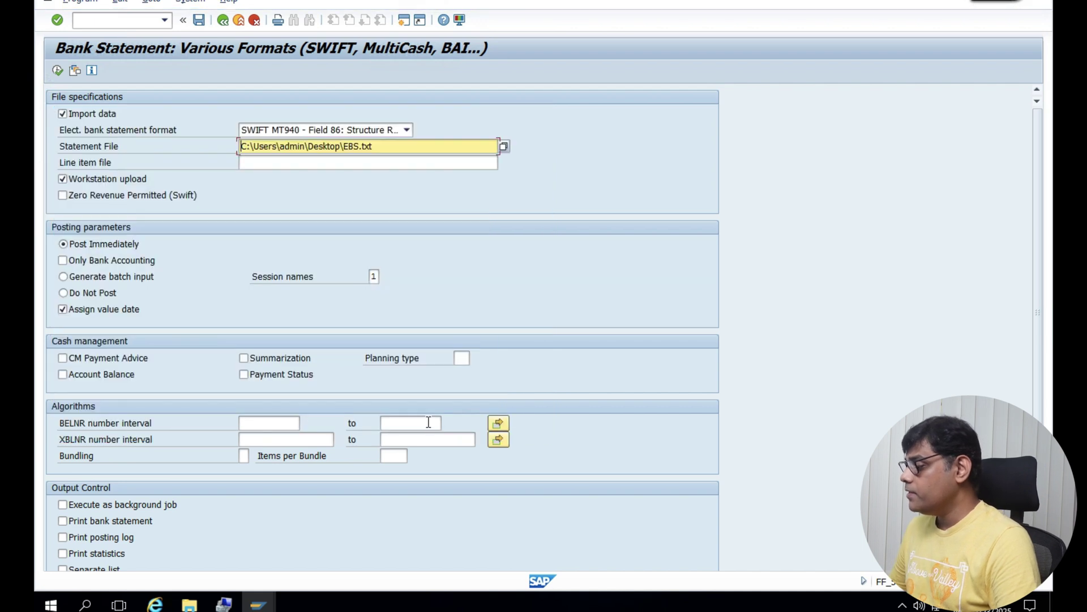
{"action": "left_click", "coordinate": [267, 425]}
{"action": "type", "text": "1"}
{"action": "key", "text": "Tab"}
{"action": "type", "text": "9999999999"}
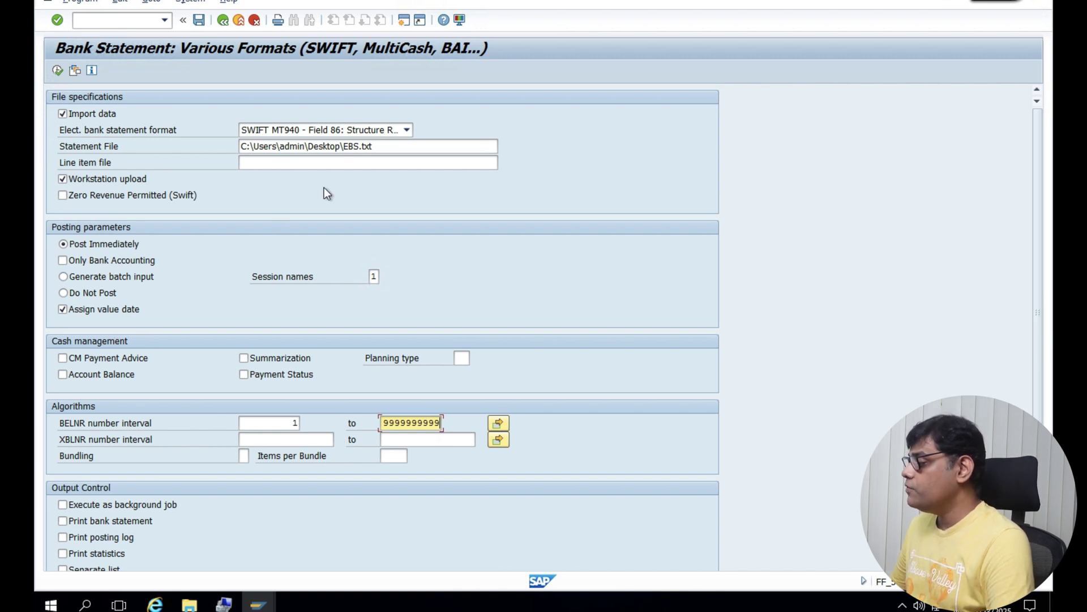
{"action": "left_click", "coordinate": [57, 71]}
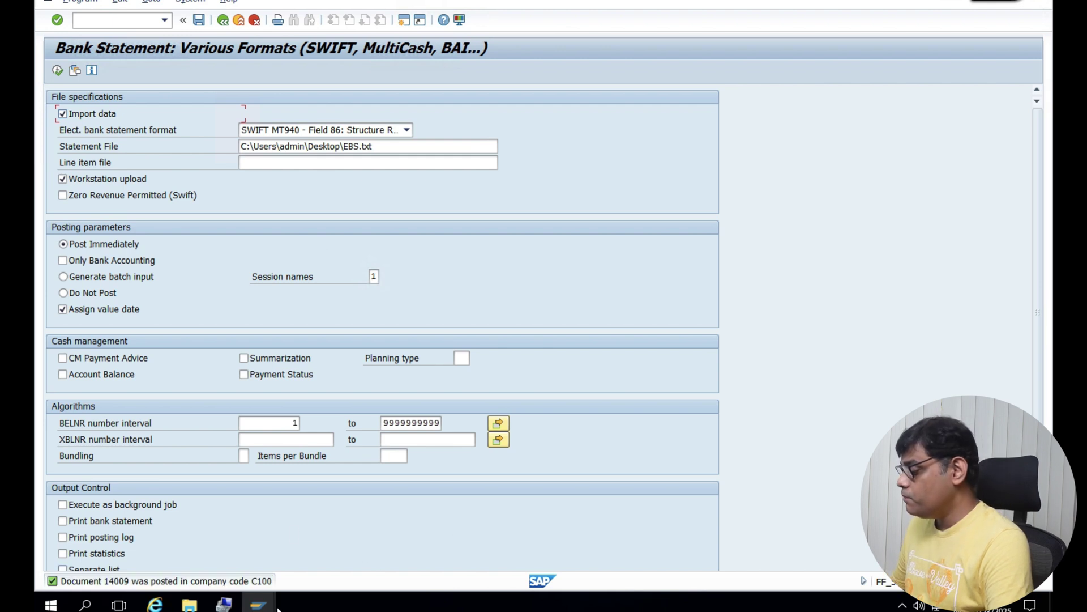
Step: Rerun the G/L account line item display for company code C100 and check the items and total of account 1001
{"action": "mouse_move", "coordinate": [258, 603]}
{"action": "left_click", "coordinate": [406, 534]}
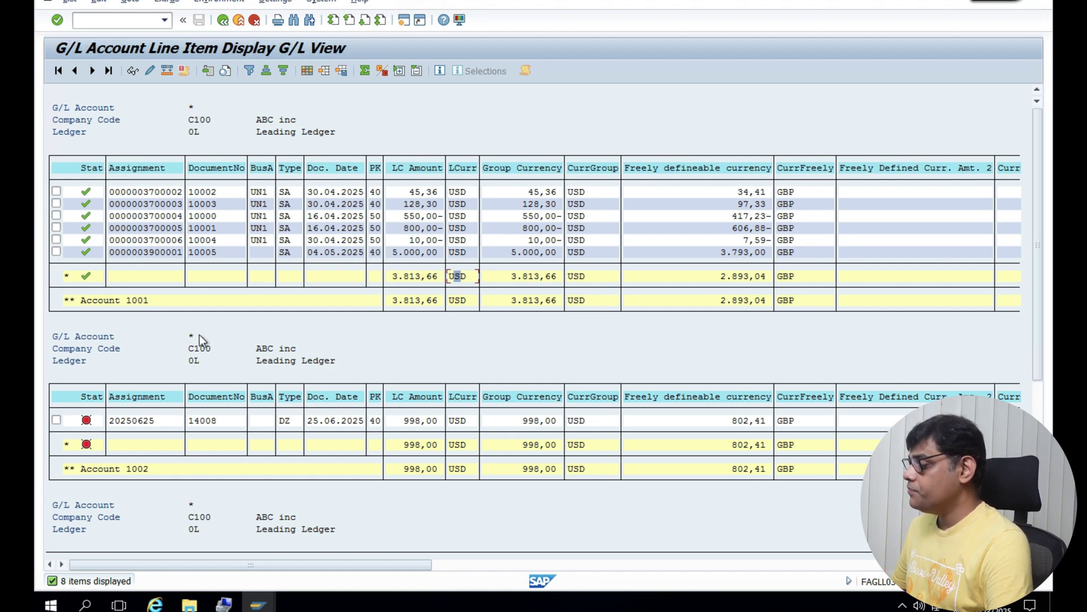
{"action": "mouse_move", "coordinate": [258, 603]}
{"action": "left_click", "coordinate": [268, 542]}
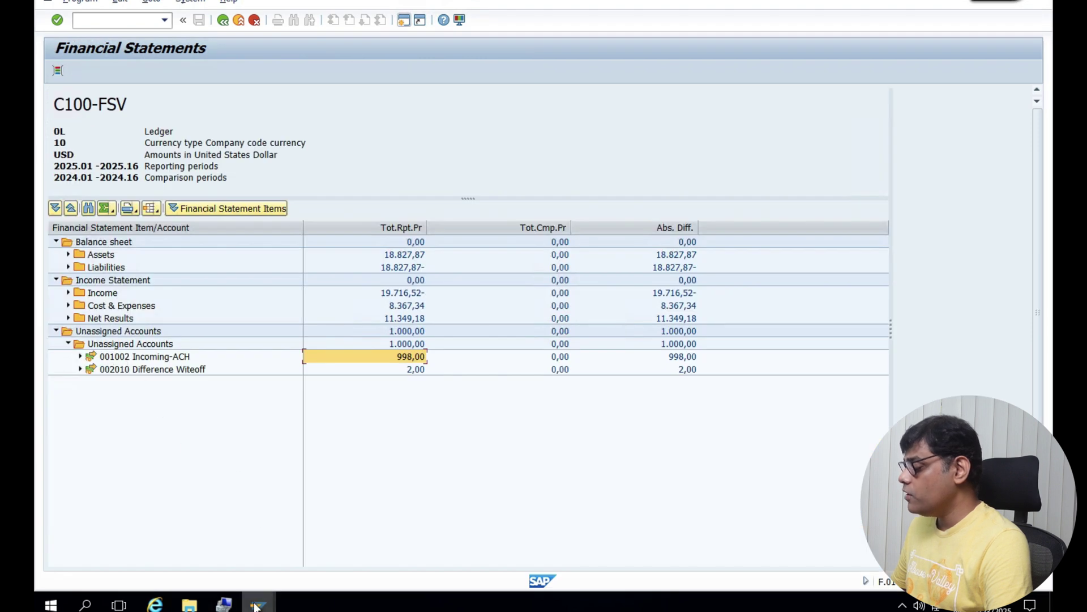
{"action": "mouse_move", "coordinate": [256, 605]}
{"action": "left_click", "coordinate": [437, 535]}
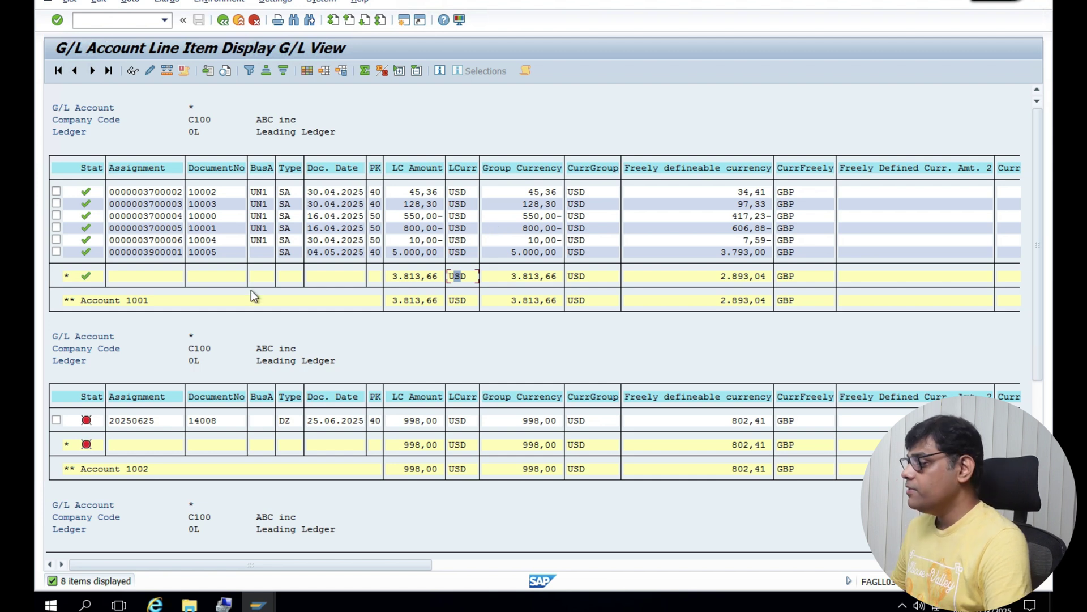
{"action": "left_click", "coordinate": [238, 20]}
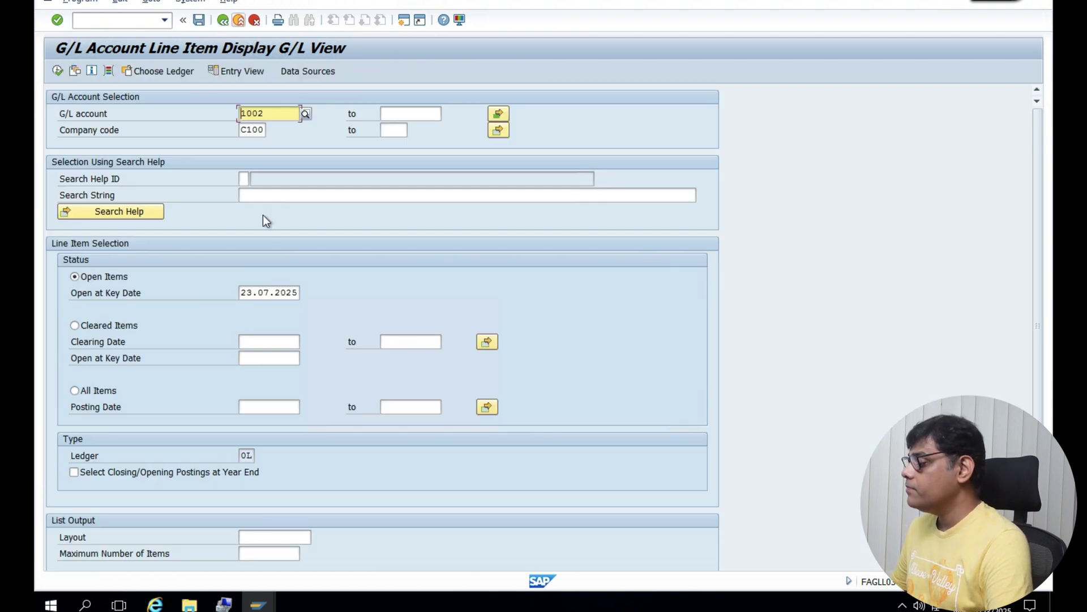
{"action": "left_click", "coordinate": [58, 71]}
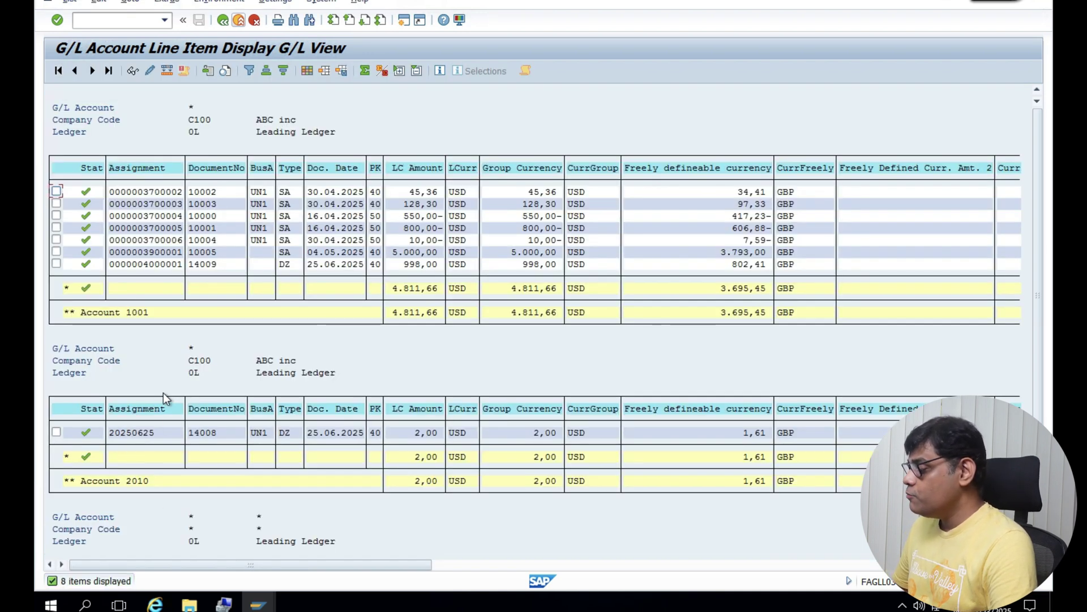
{"action": "scroll", "coordinate": [192, 390], "scroll_direction": "down", "scroll_amount": 1}
{"action": "scroll", "coordinate": [342, 396], "scroll_direction": "up", "scroll_amount": 1}
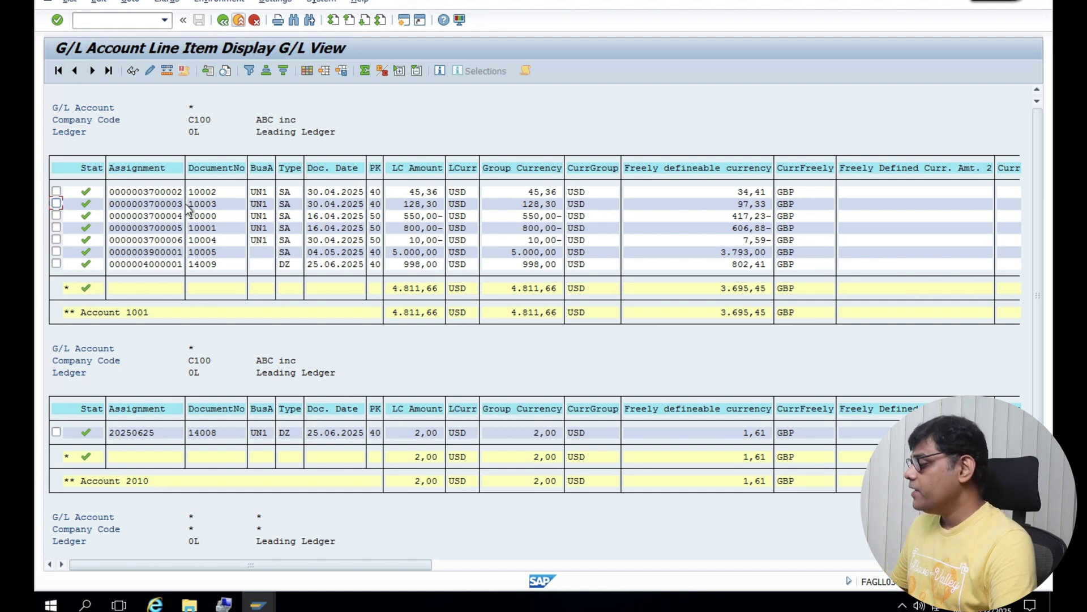
{"action": "left_click", "coordinate": [420, 290]}
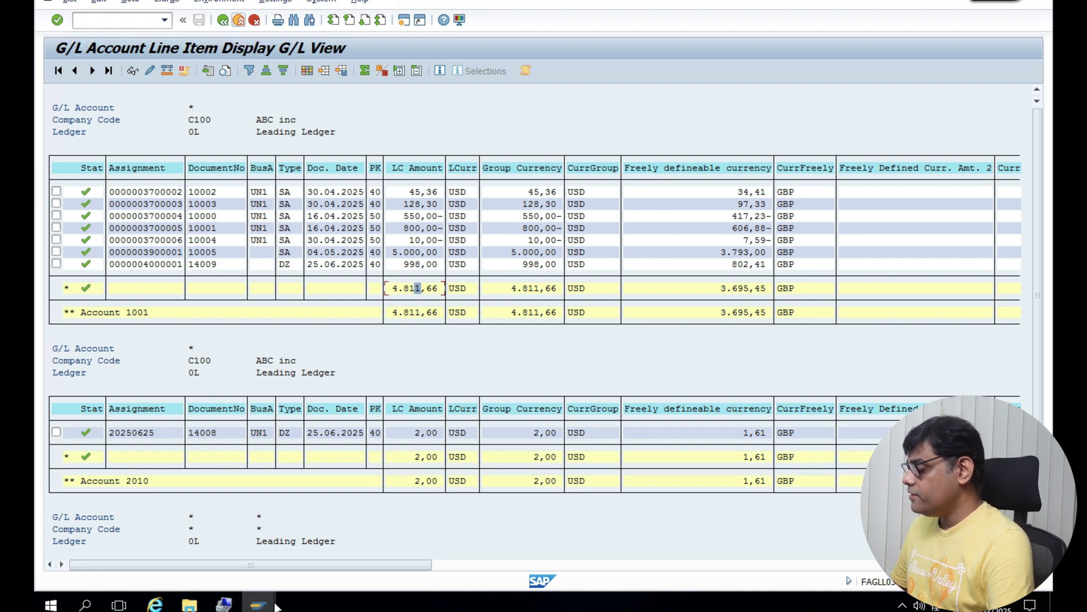
Step: Rerun the C100 financial statement and expand its Unassigned Accounts to see which accounts remain there
{"action": "mouse_move", "coordinate": [258, 604]}
{"action": "left_click", "coordinate": [281, 552]}
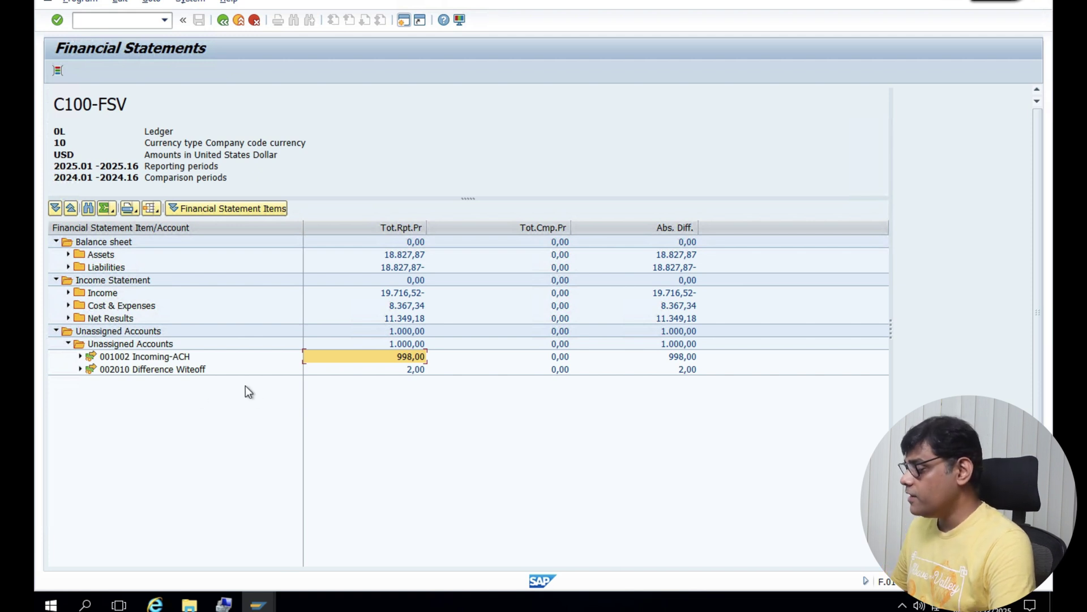
{"action": "left_click", "coordinate": [223, 20]}
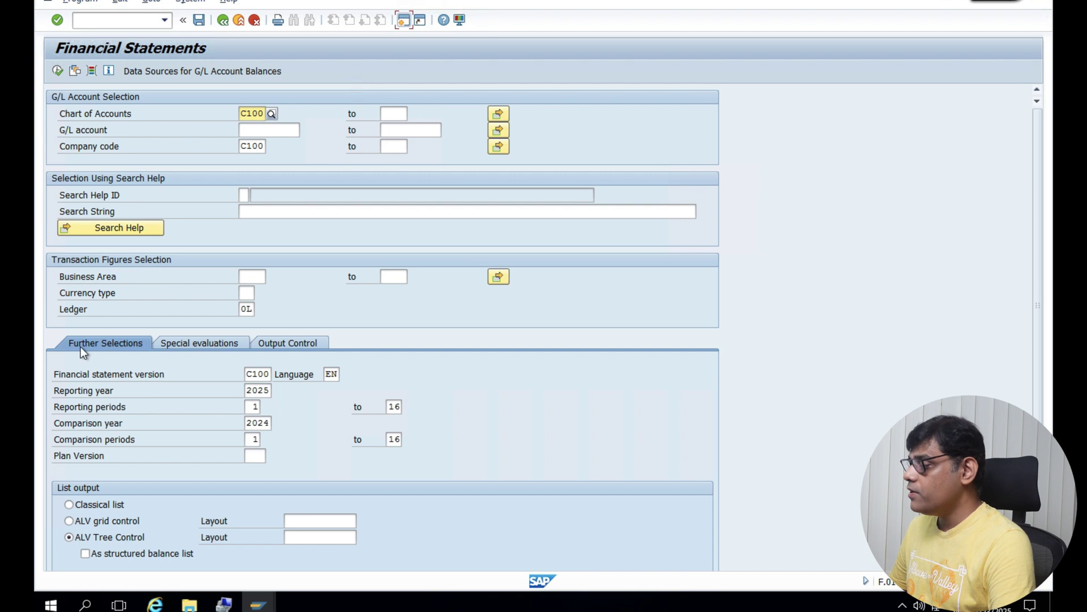
{"action": "left_click", "coordinate": [58, 70]}
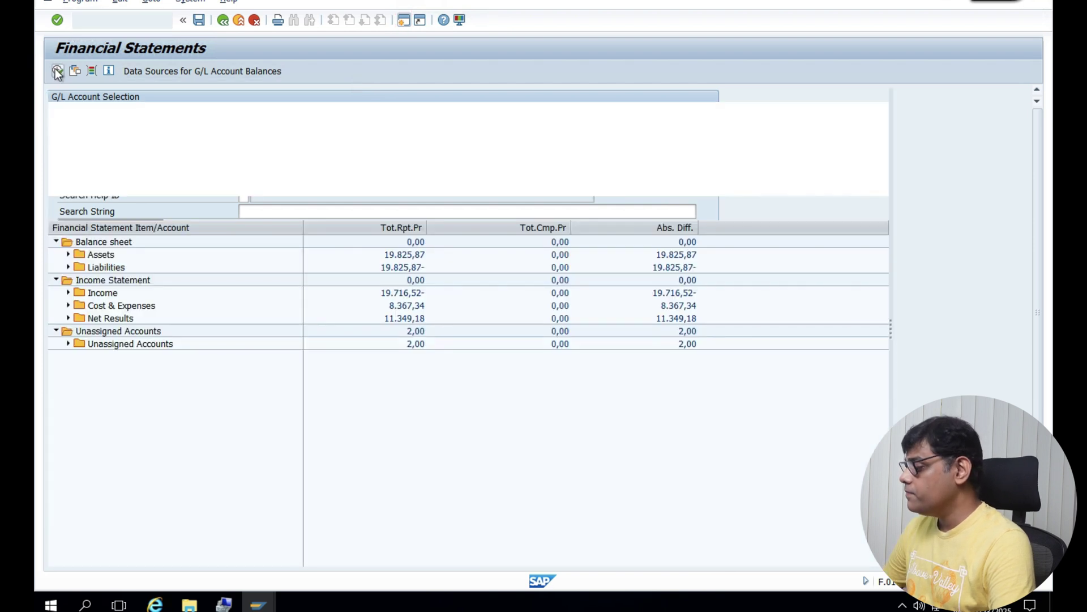
{"action": "left_click", "coordinate": [67, 344]}
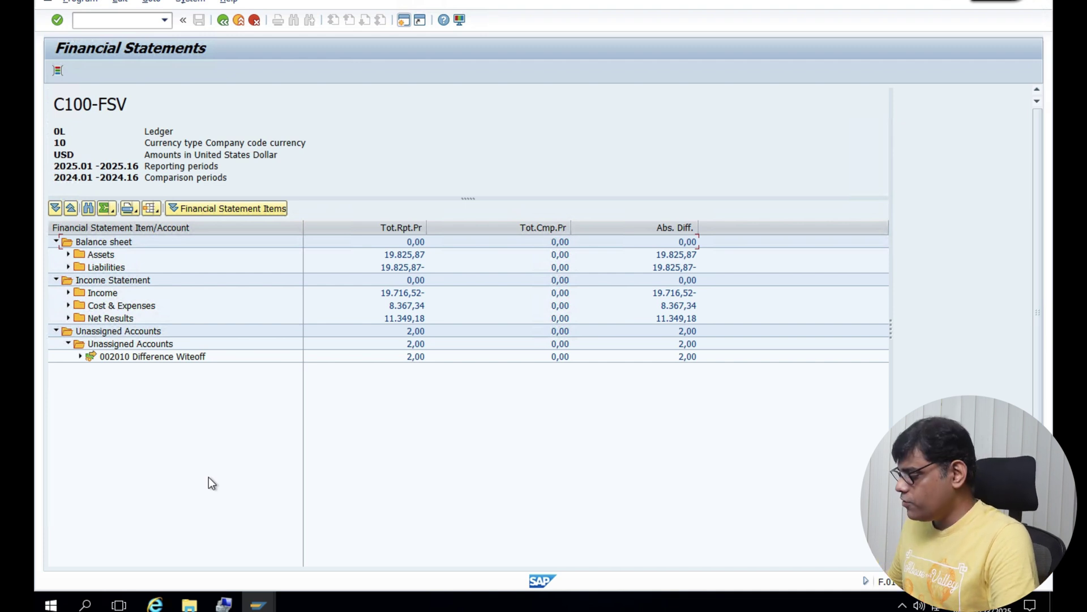
Step: Open the SAP Reference IMG through transaction SPRO in the bank statement session
{"action": "left_click", "coordinate": [258, 604]}
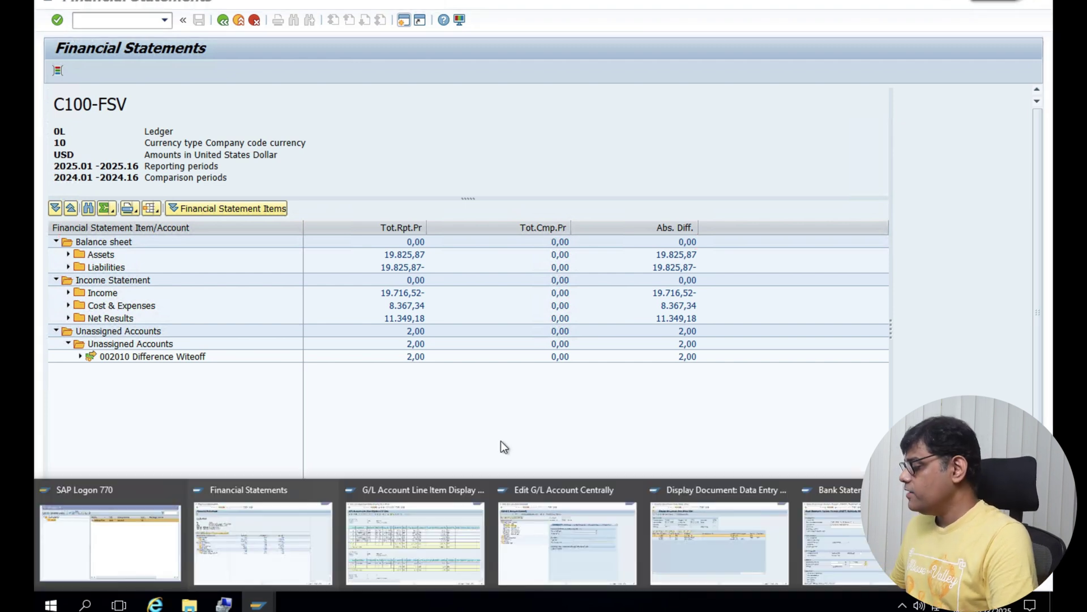
{"action": "left_click", "coordinate": [835, 547]}
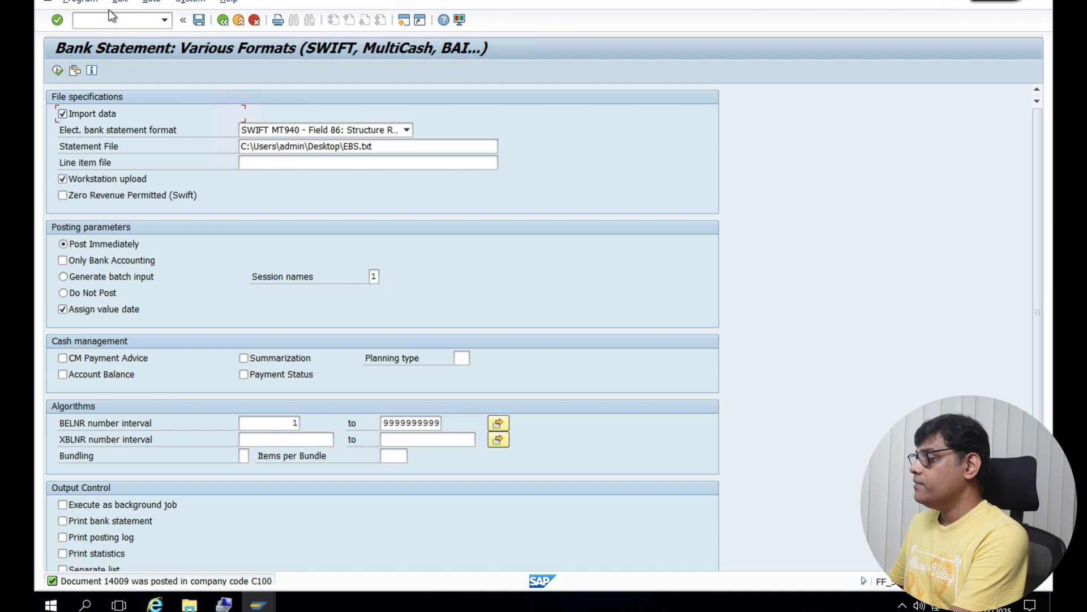
{"action": "type", "text": "/NSPRO"}
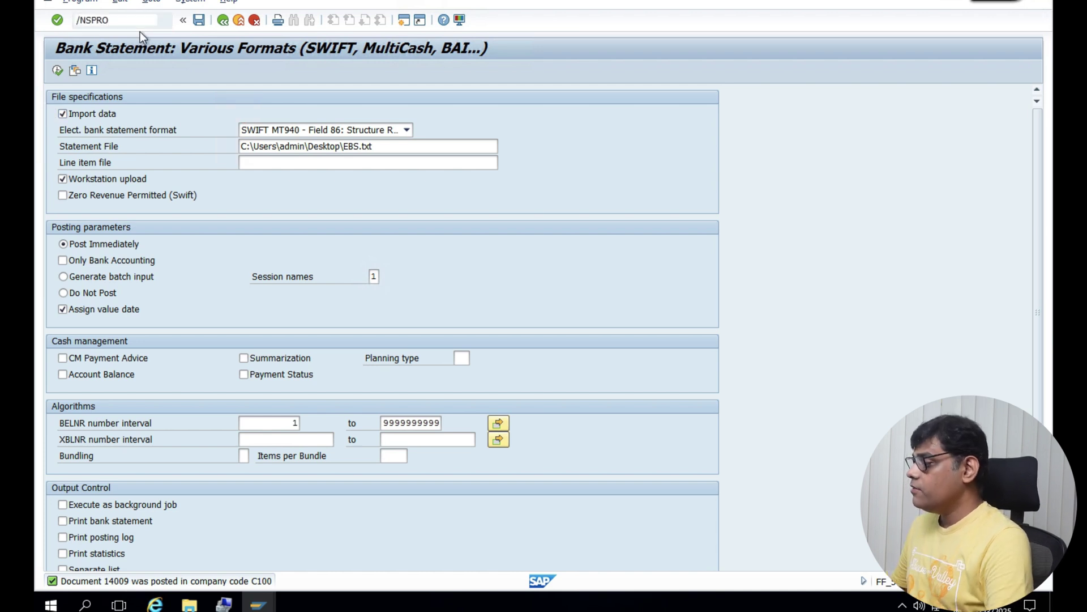
{"action": "key", "text": "Return"}
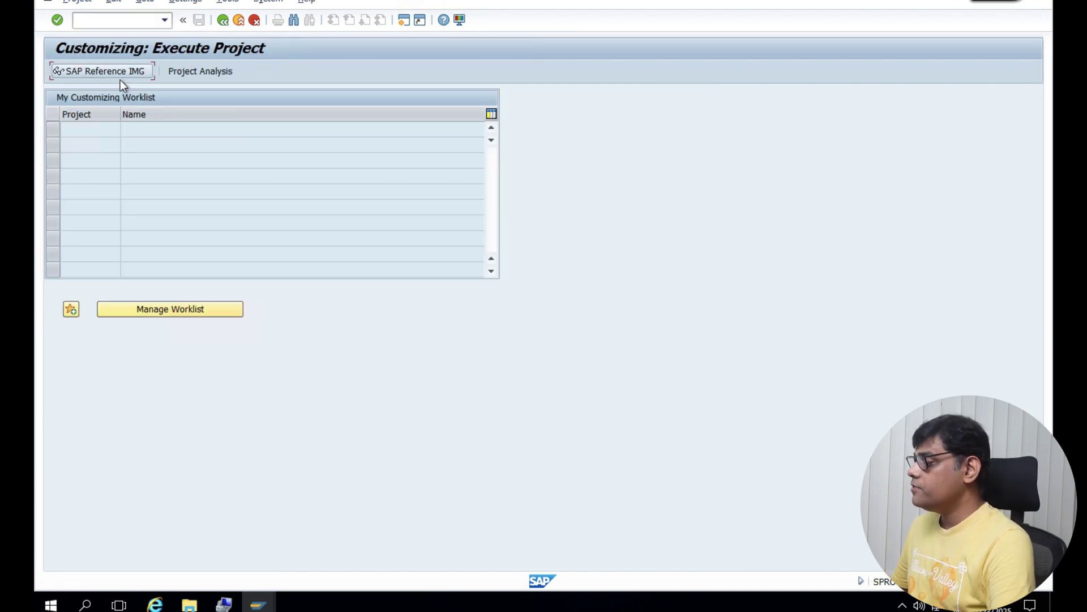
{"action": "left_click", "coordinate": [121, 75]}
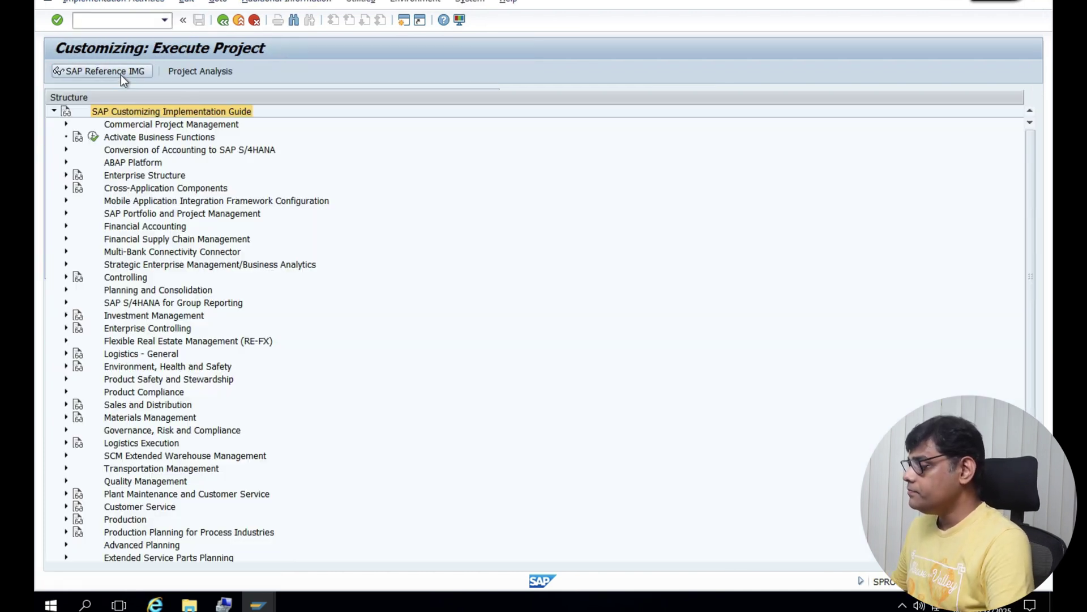
Step: Open Define Financial Statement Versions in the IMG under Financial Accounting, General Ledger Accounting, Periodic Processing, Document
{"action": "left_click", "coordinate": [129, 279]}
{"action": "left_click", "coordinate": [136, 226]}
{"action": "left_click", "coordinate": [66, 226]}
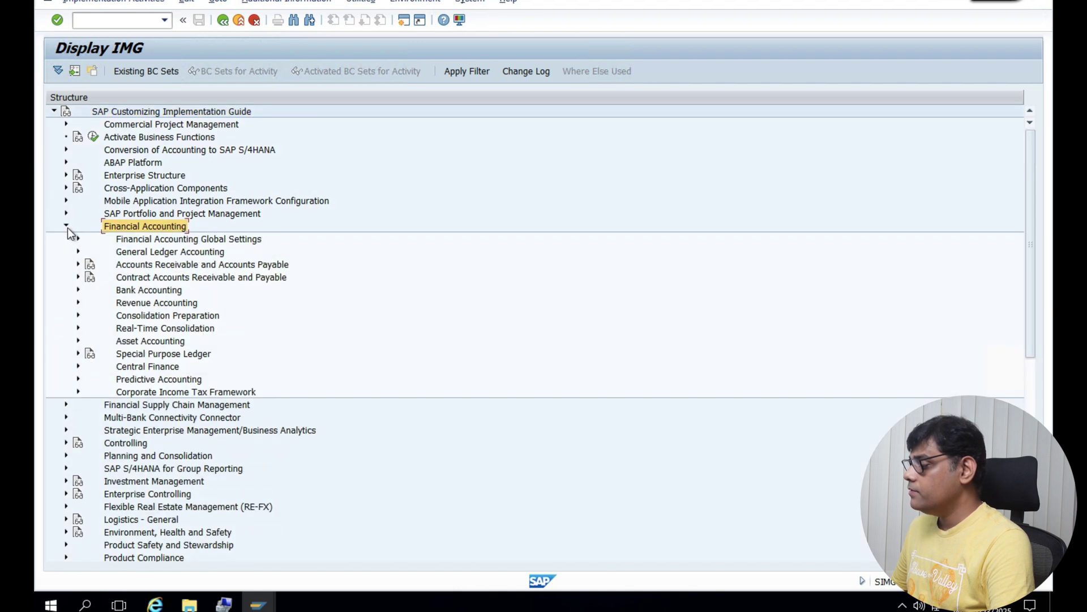
{"action": "left_click", "coordinate": [78, 252]}
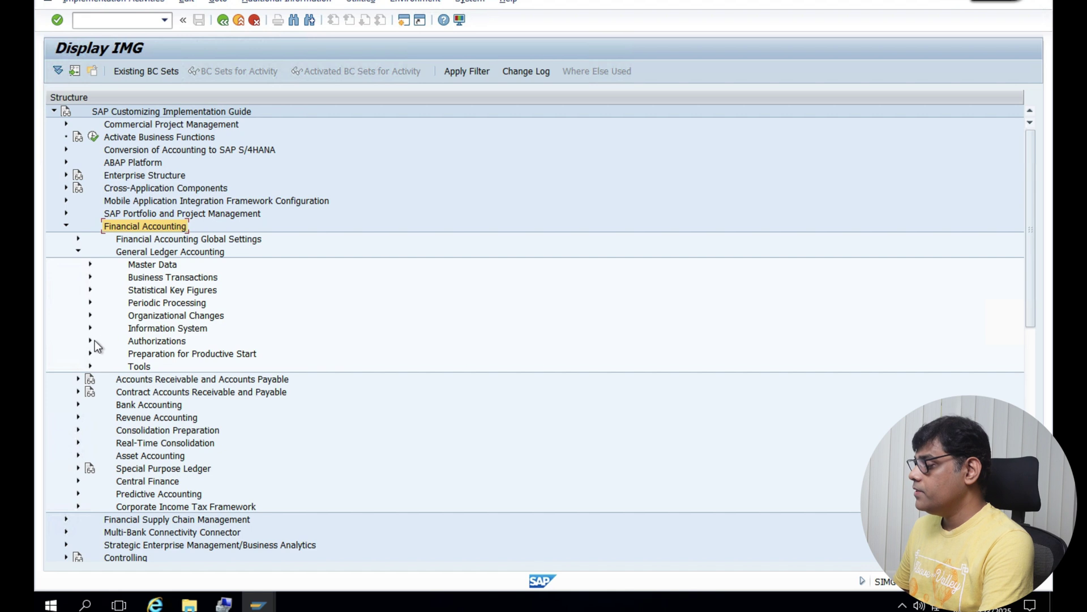
{"action": "left_click", "coordinate": [158, 303]}
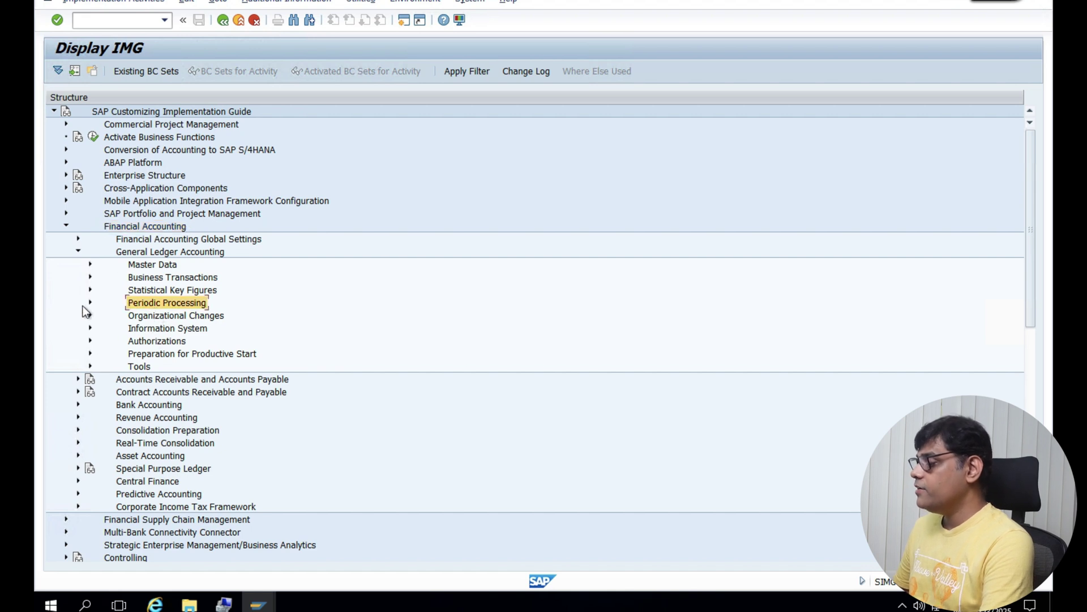
{"action": "left_click", "coordinate": [90, 303]}
{"action": "left_click", "coordinate": [102, 391]}
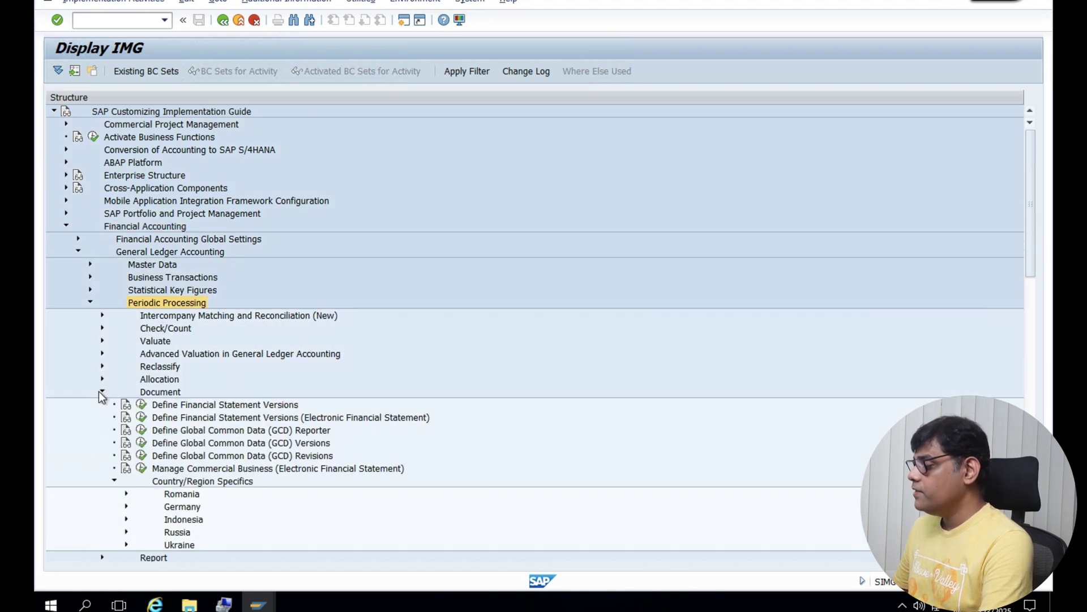
{"action": "left_click", "coordinate": [142, 404]}
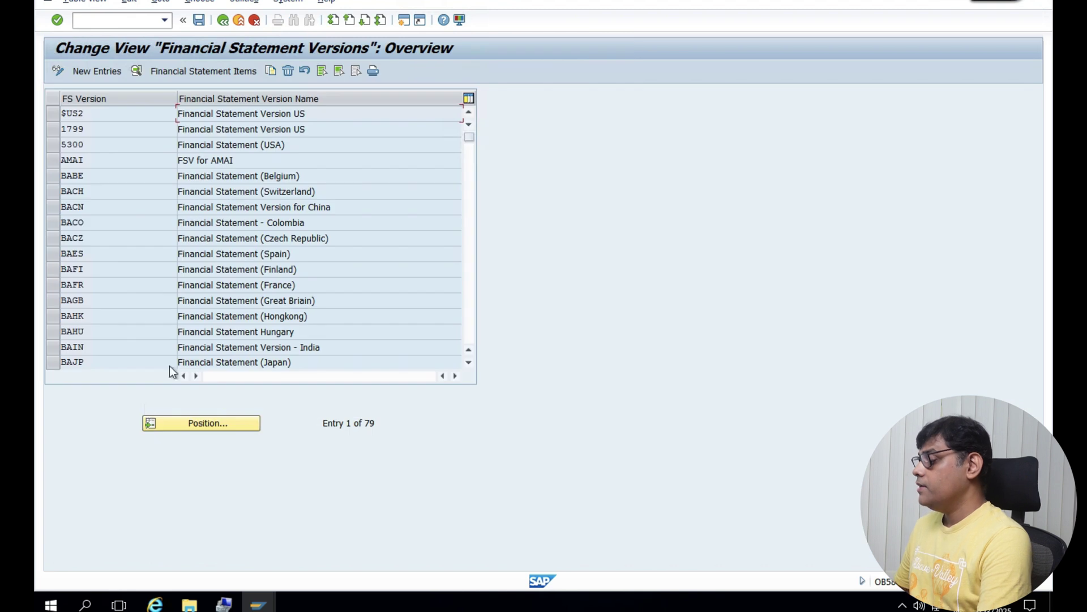
Step: Locate financial statement version C100 in the list and open its financial statement items
{"action": "left_click", "coordinate": [211, 422]}
{"action": "type", "text": "C100"}
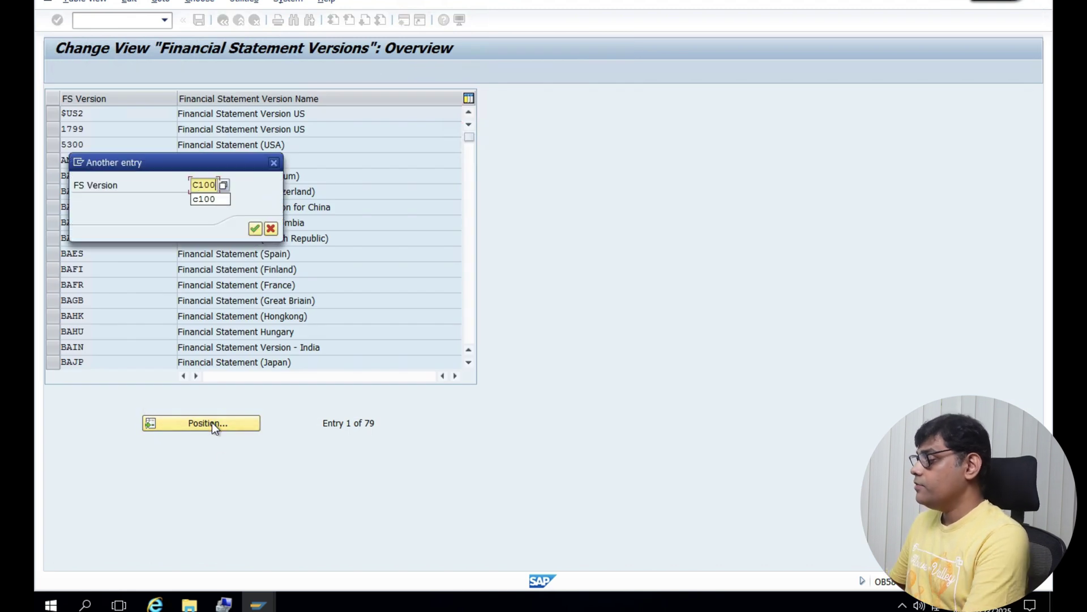
{"action": "key", "text": "Return"}
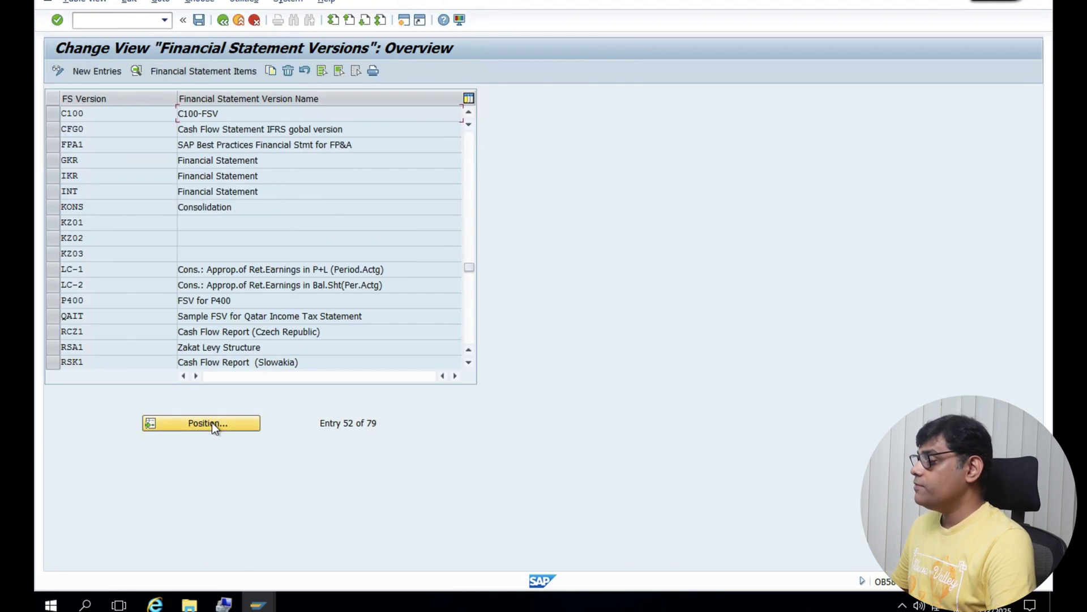
{"action": "double_click", "coordinate": [75, 114]}
{"action": "left_click", "coordinate": [100, 72]}
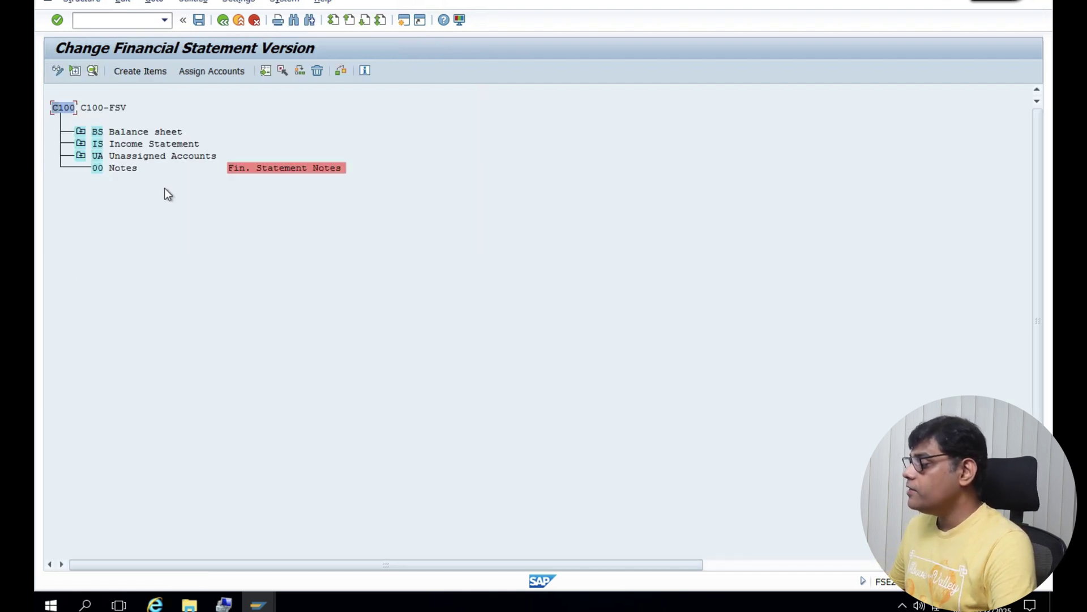
Step: Expand Cost & Expenses under Income Statement and compare its assigned account ranges with the unassigned Difference Writeoff account
{"action": "left_click", "coordinate": [80, 144]}
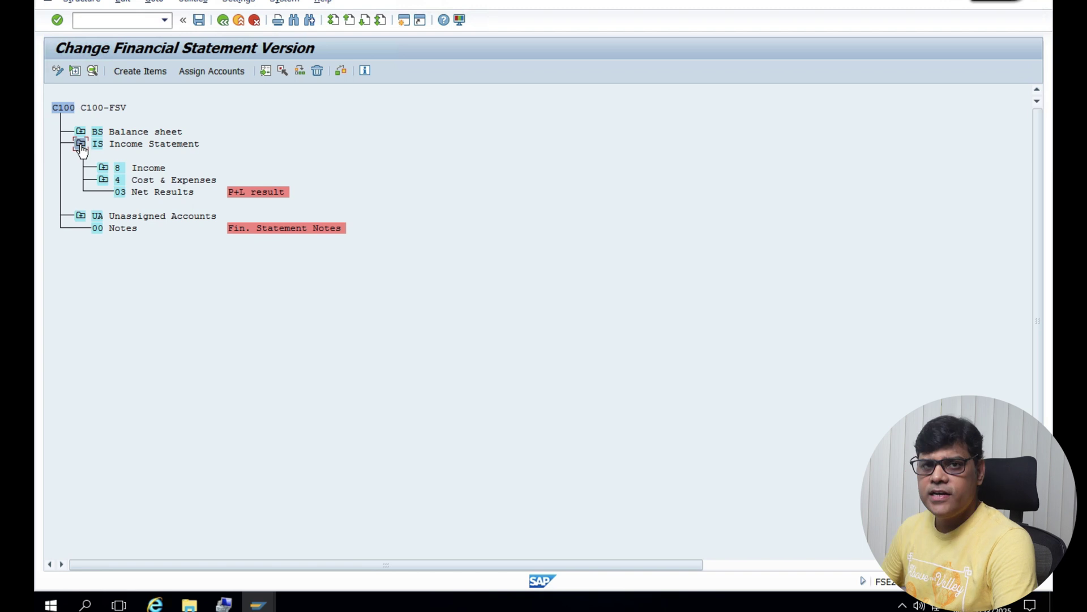
{"action": "left_click", "coordinate": [103, 180]}
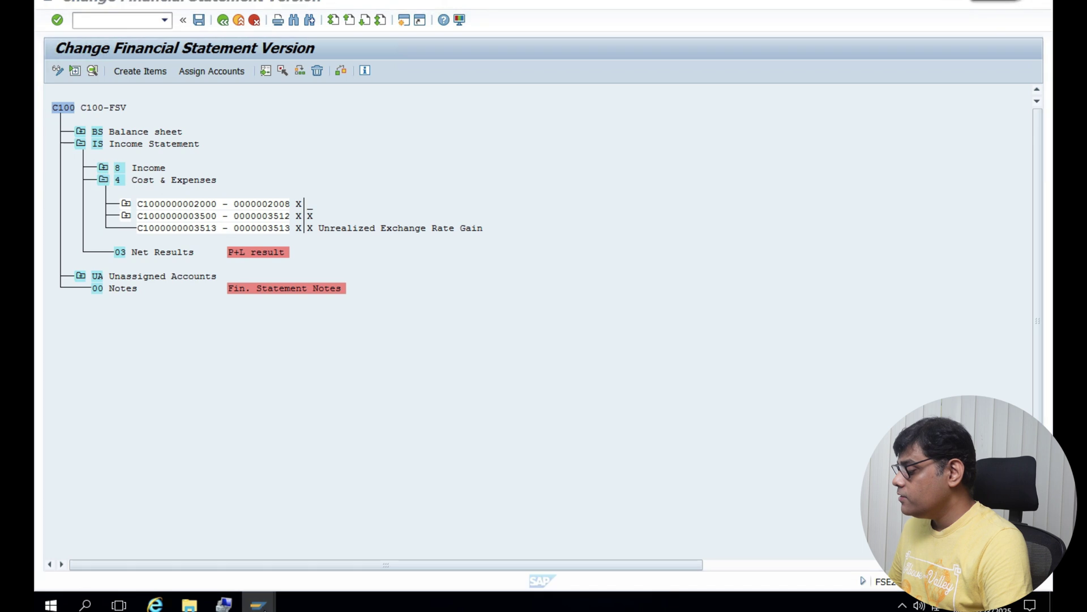
{"action": "mouse_move", "coordinate": [275, 592]}
{"action": "left_click", "coordinate": [274, 568]}
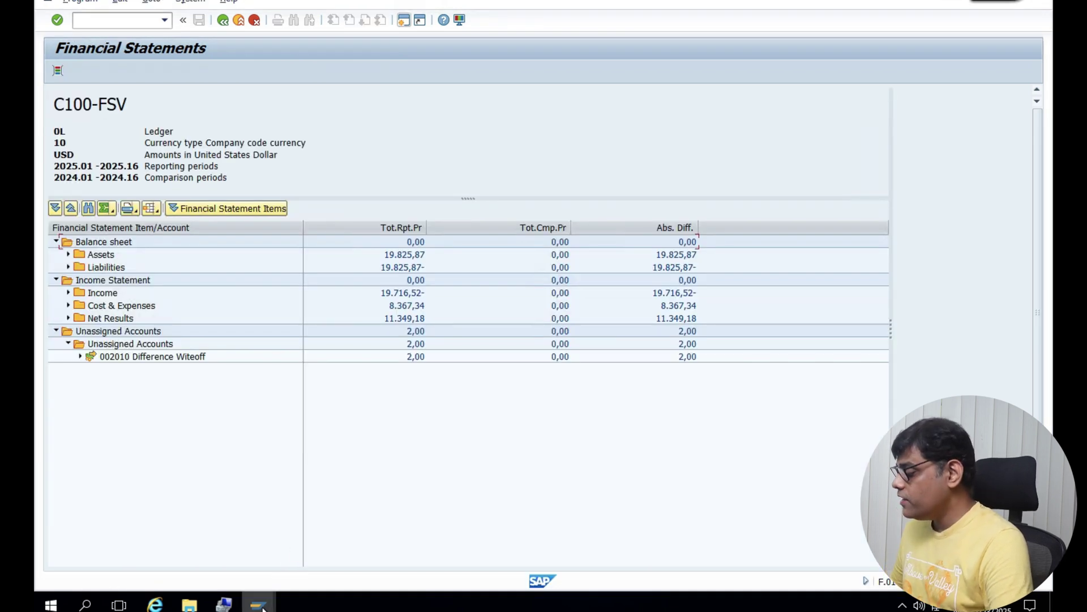
{"action": "mouse_move", "coordinate": [259, 604]}
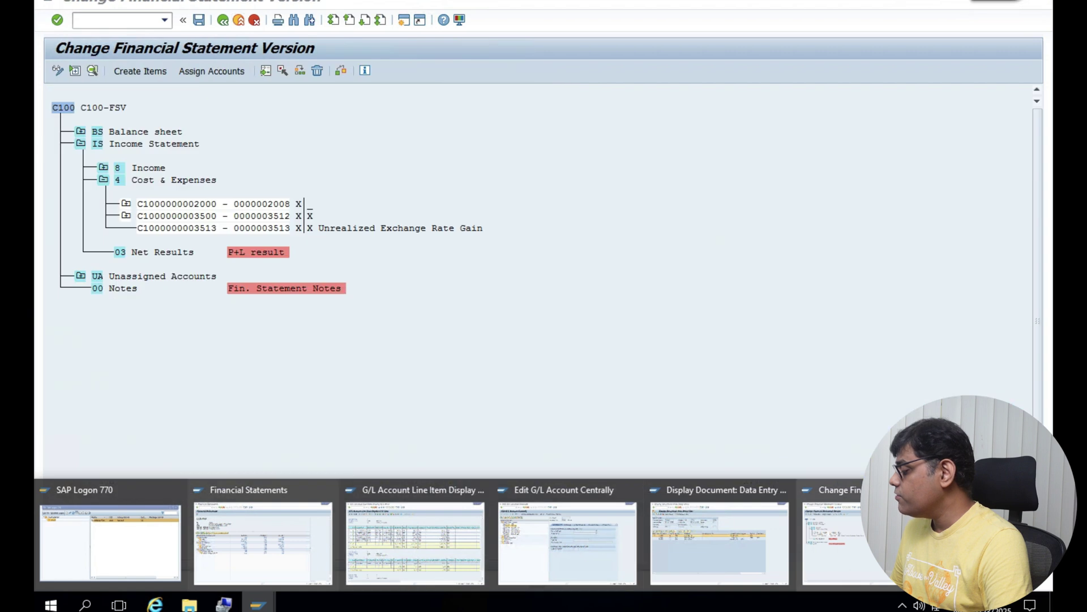
{"action": "left_click", "coordinate": [833, 538]}
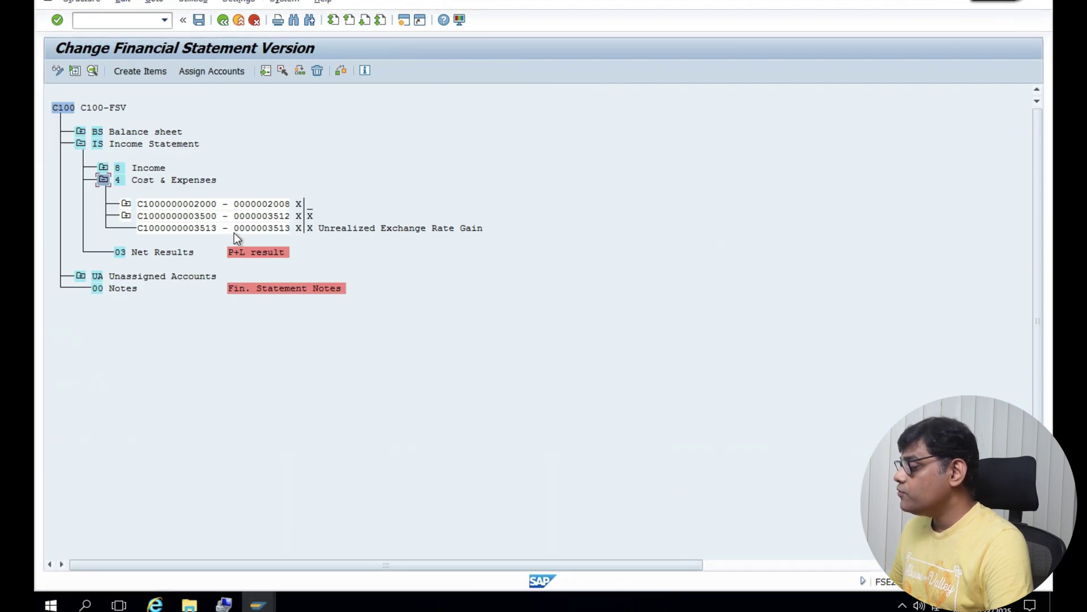
{"action": "left_click", "coordinate": [283, 204]}
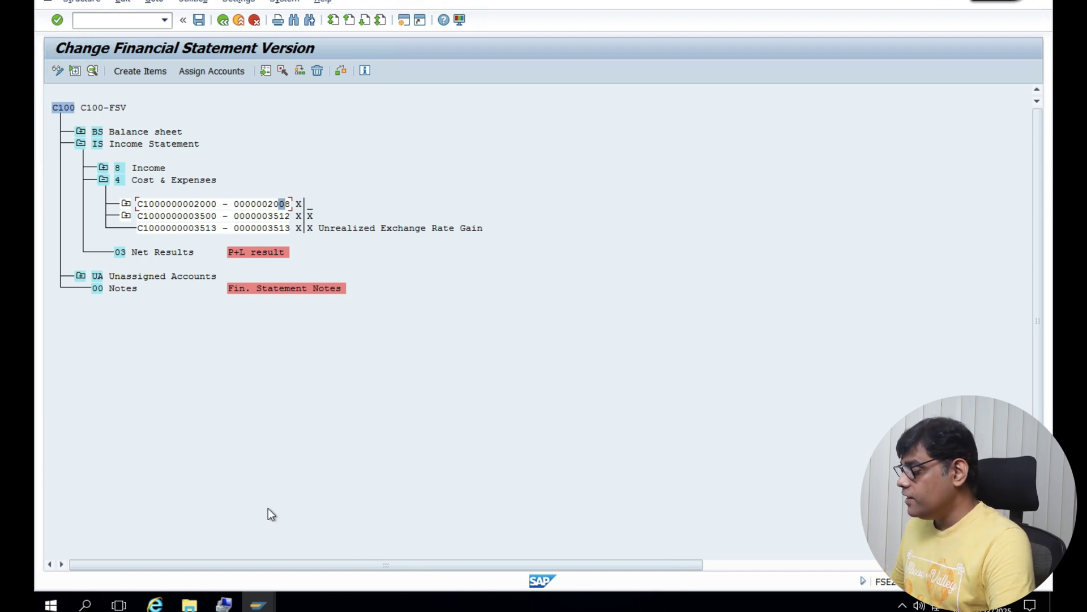
Step: Check the account numbers in the Expenses folder of the Edit G/L Account Centrally session
{"action": "mouse_move", "coordinate": [258, 604]}
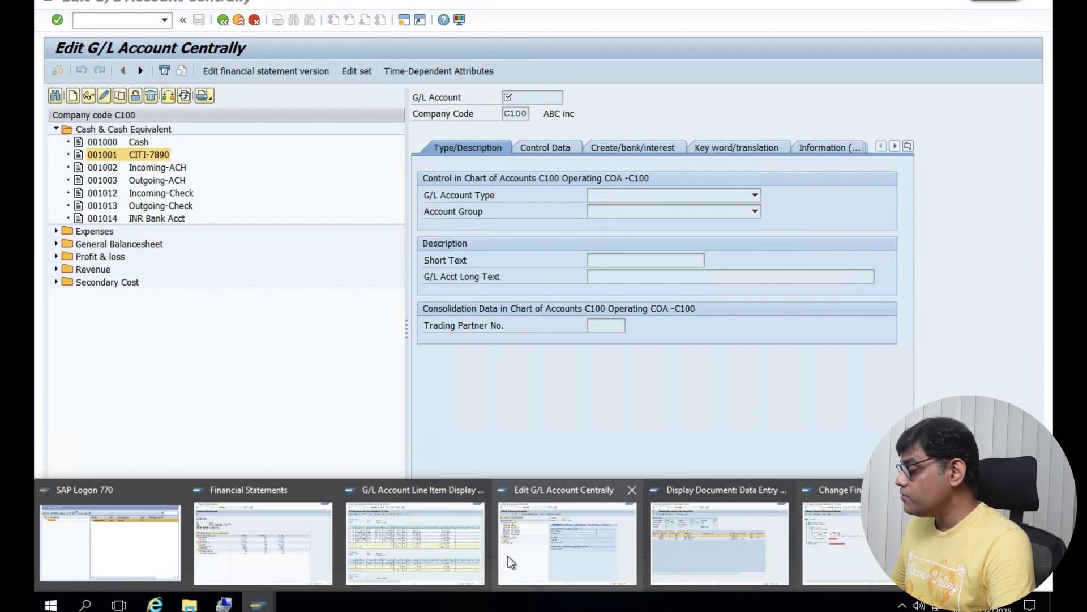
{"action": "left_click", "coordinate": [511, 553]}
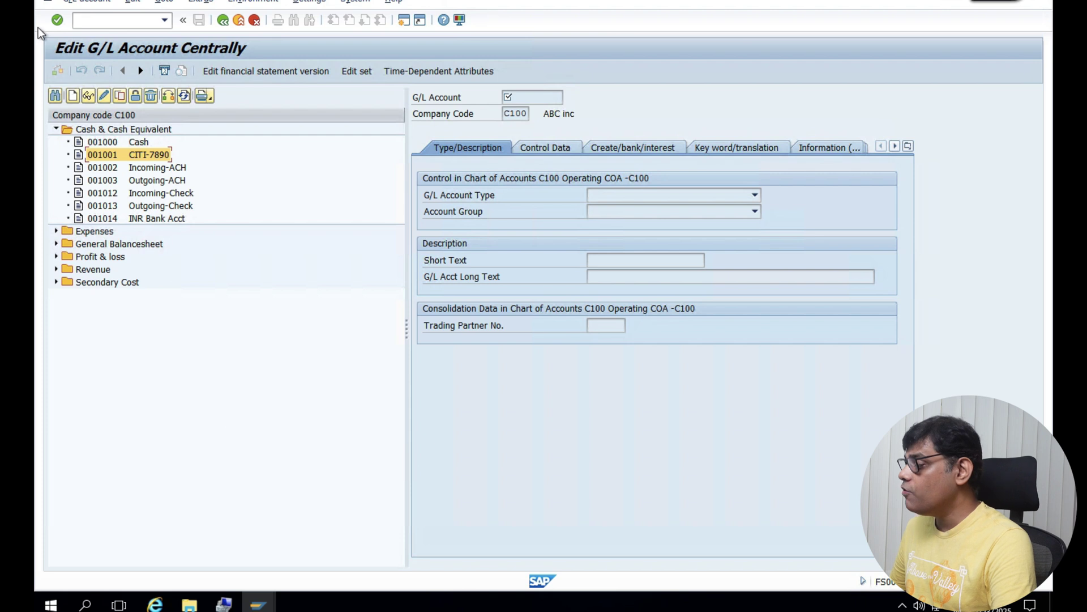
{"action": "left_click", "coordinate": [56, 129]}
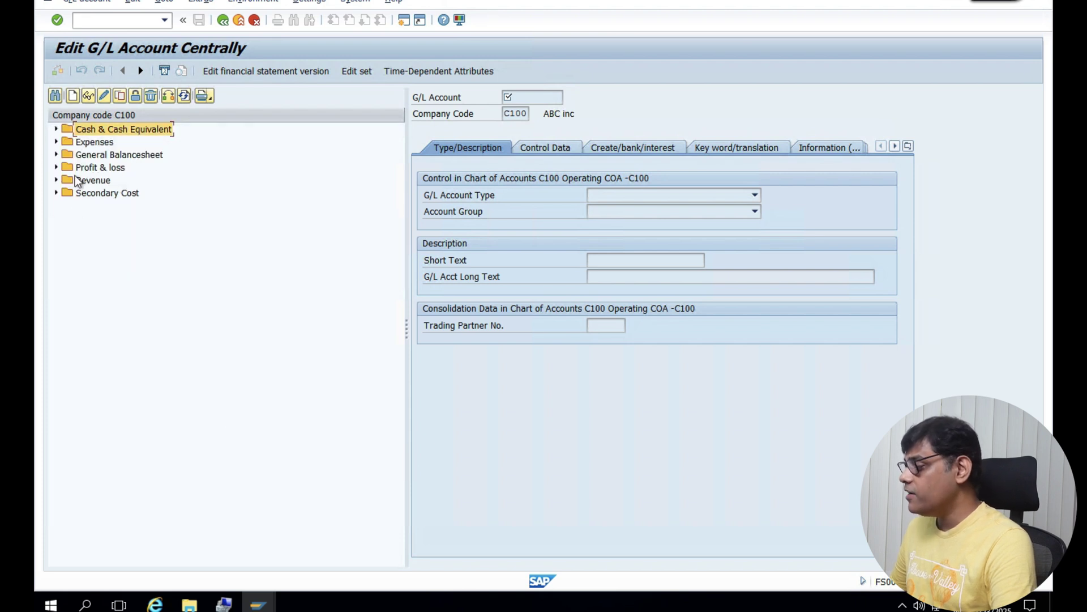
{"action": "left_click", "coordinate": [56, 142]}
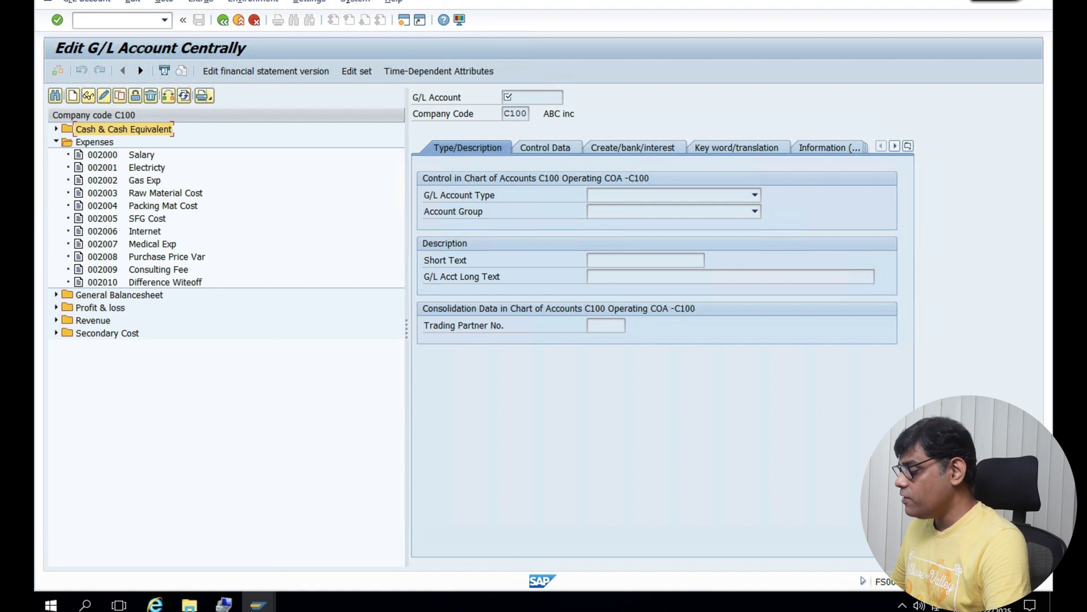
Step: Back in the Change Financial Statement Version session, extend the Cost & Expenses account range starting at 2000 to end at account 2010
{"action": "mouse_move", "coordinate": [258, 603]}
{"action": "left_click", "coordinate": [832, 544]}
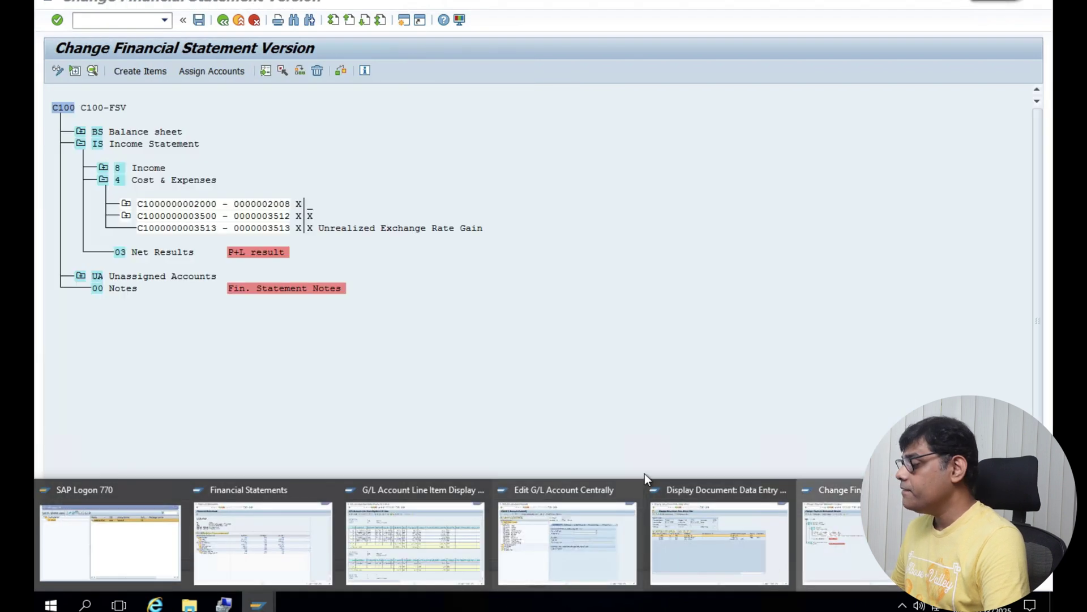
{"action": "double_click", "coordinate": [258, 204]}
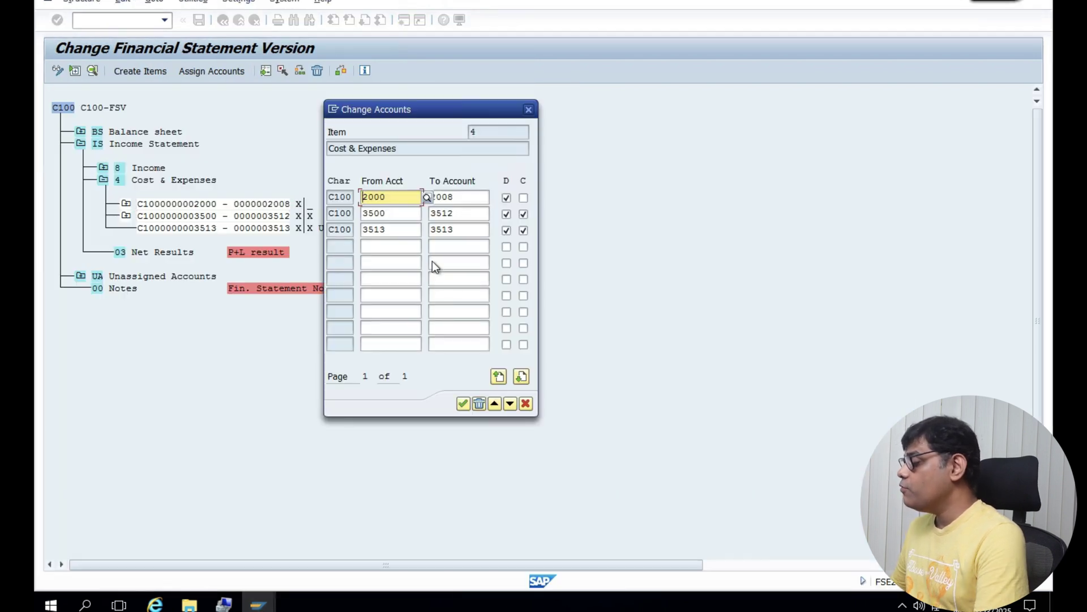
{"action": "key", "text": "Tab"}
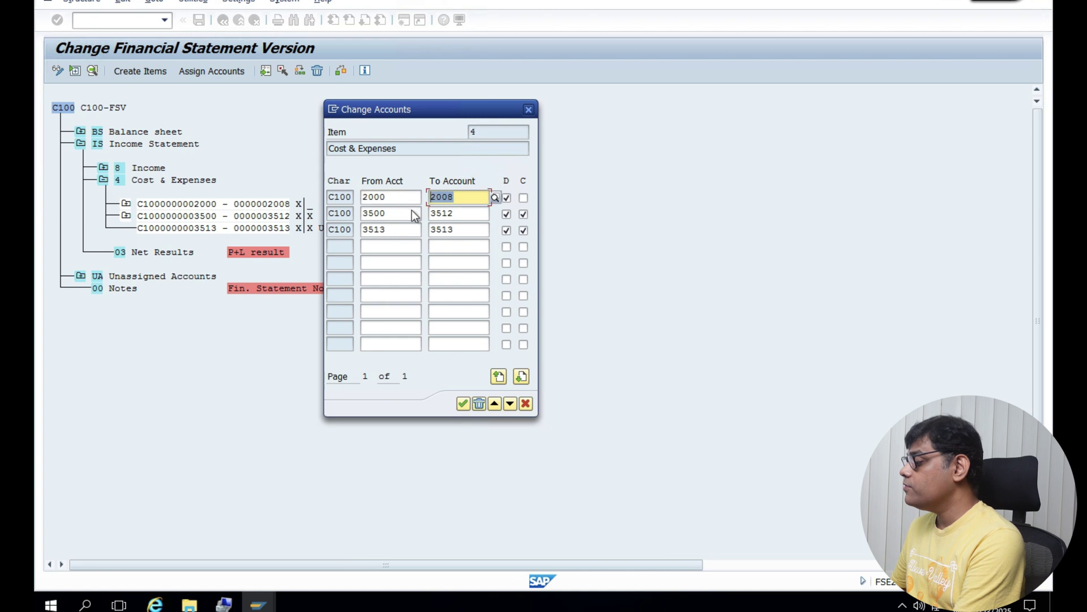
{"action": "type", "text": "201"}
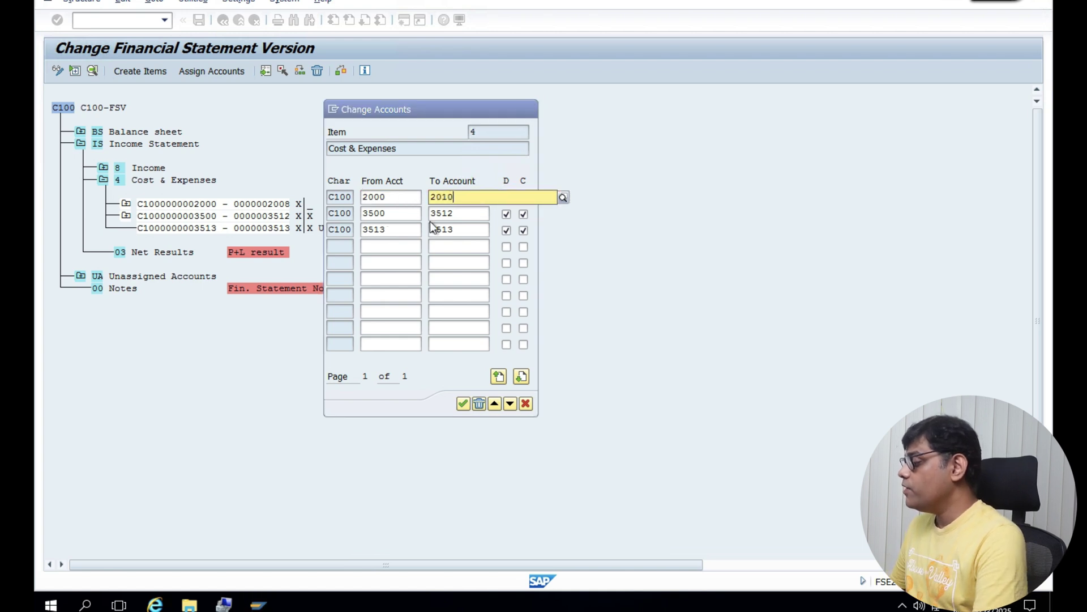
{"action": "type", "text": "0"}
{"action": "left_click", "coordinate": [456, 227]}
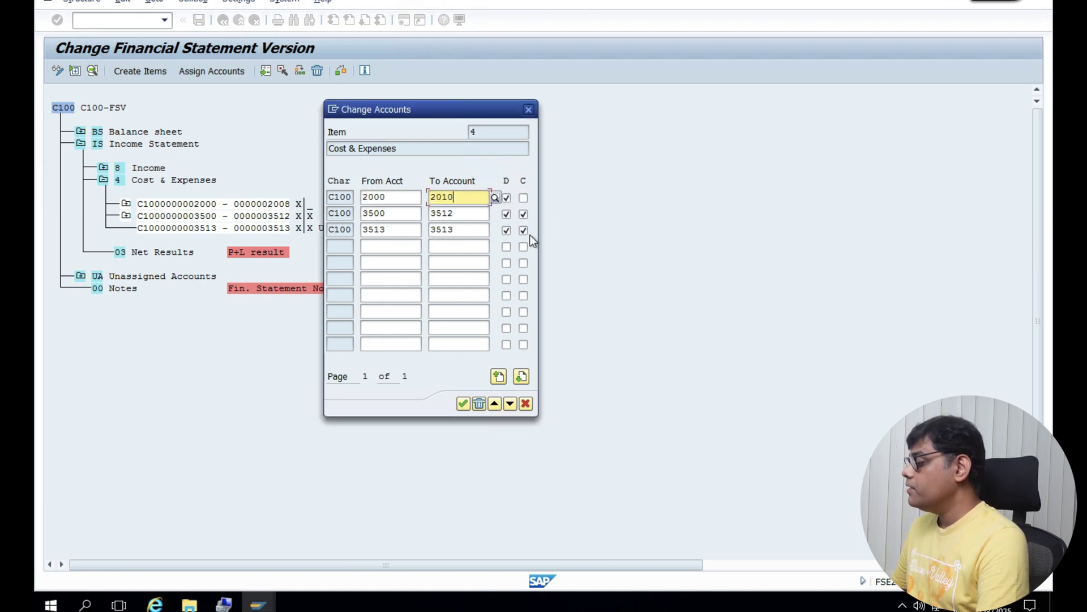
{"action": "left_click", "coordinate": [463, 403]}
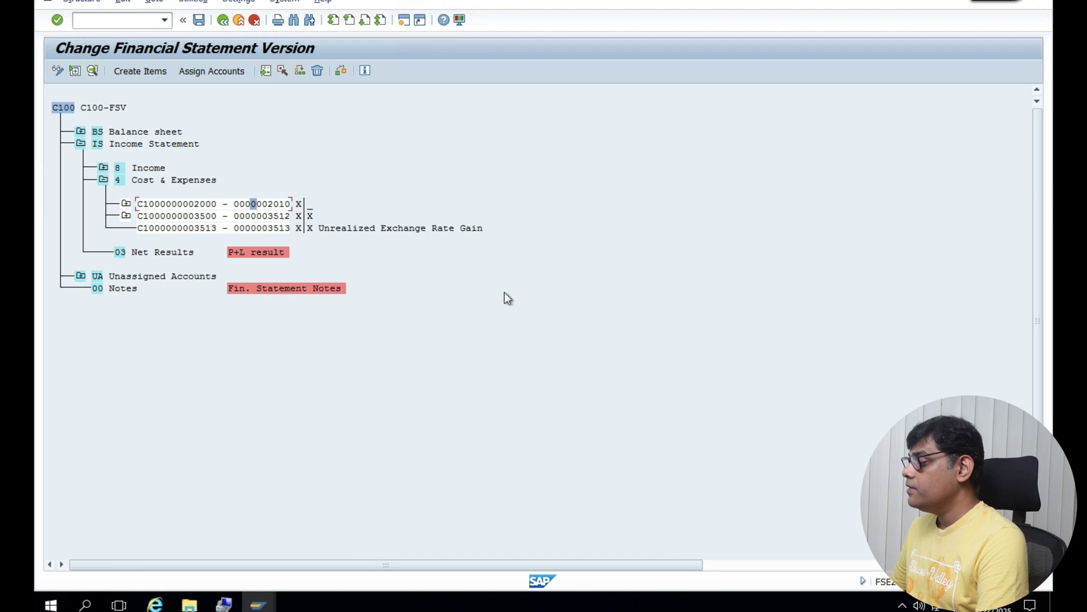
Step: Save financial statement version C100 under the proposed customizing request, and activate it
{"action": "left_click", "coordinate": [198, 21]}
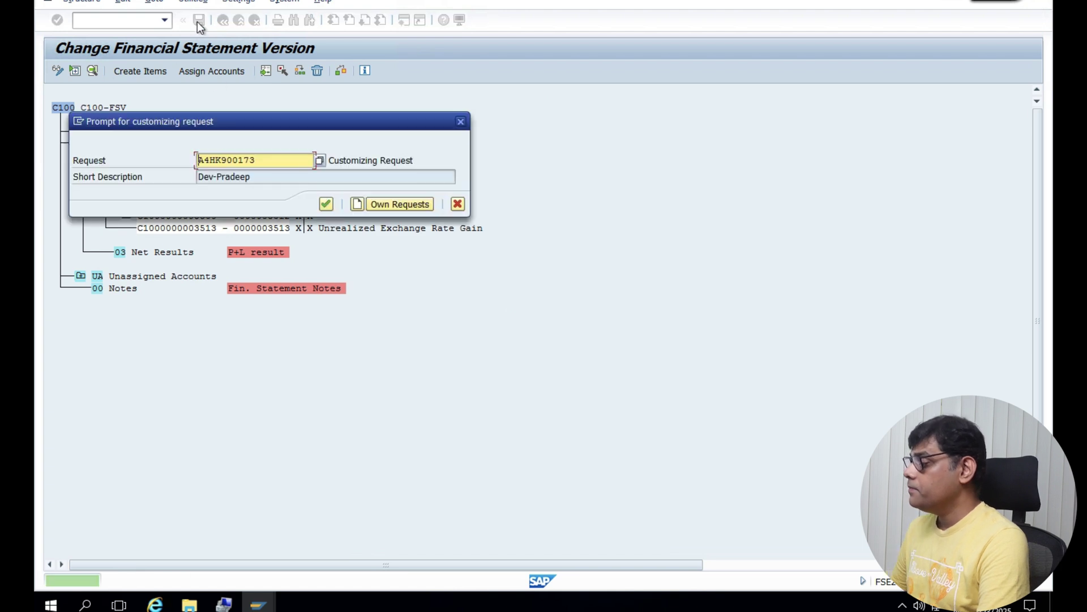
{"action": "left_click", "coordinate": [326, 205]}
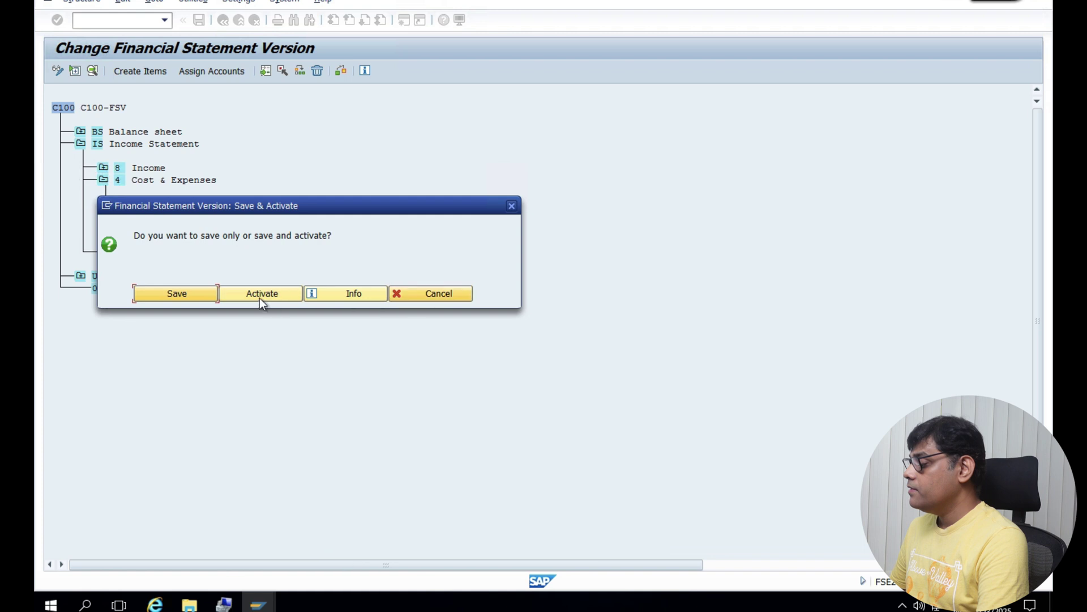
{"action": "left_click", "coordinate": [167, 291]}
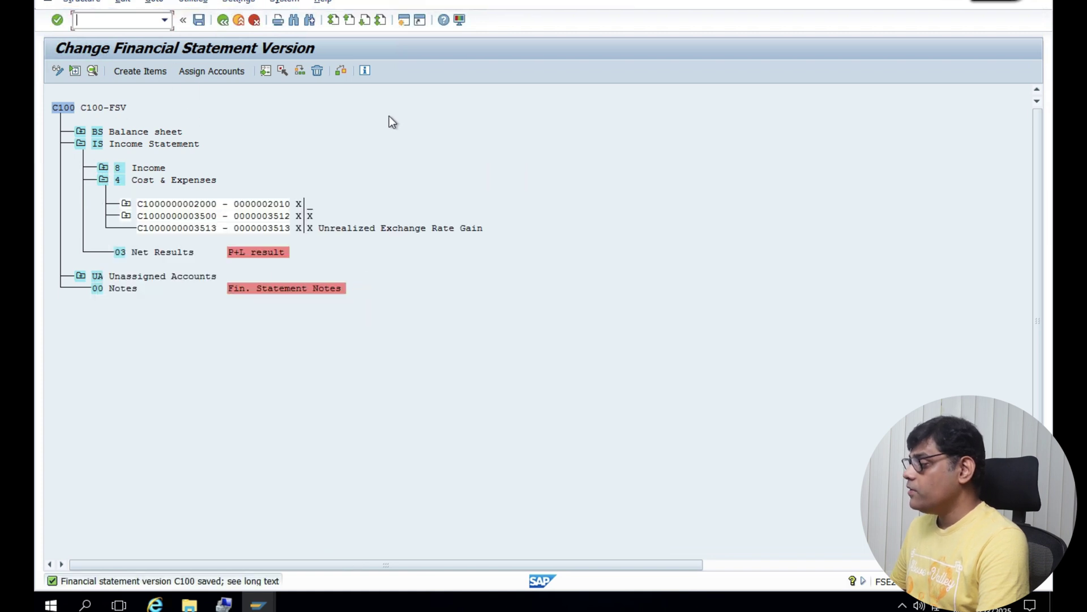
{"action": "left_click", "coordinate": [199, 20]}
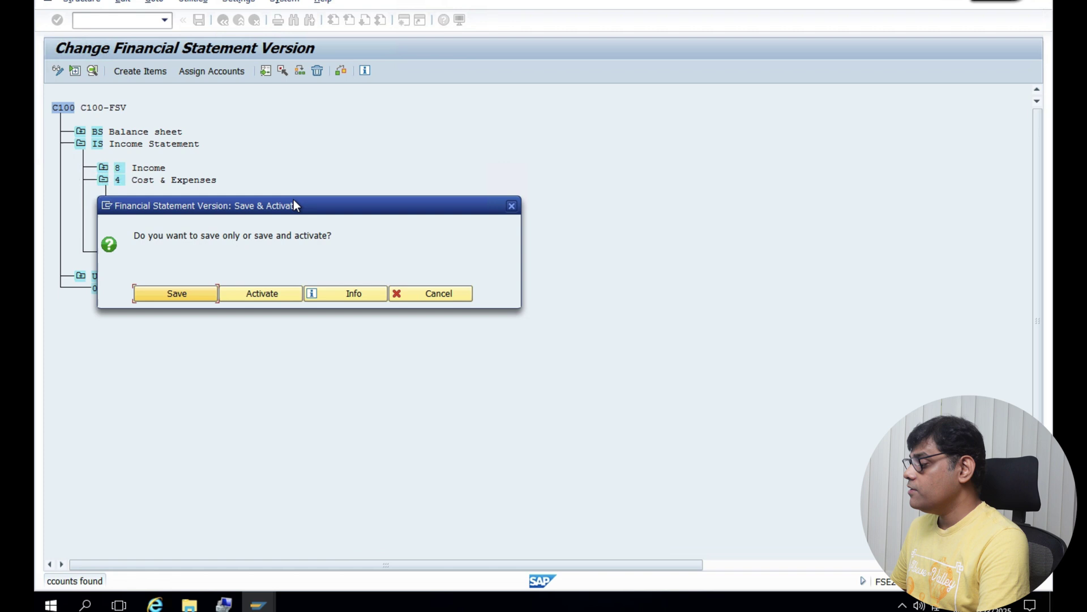
{"action": "left_click", "coordinate": [266, 291]}
{"action": "key", "text": "Return"}
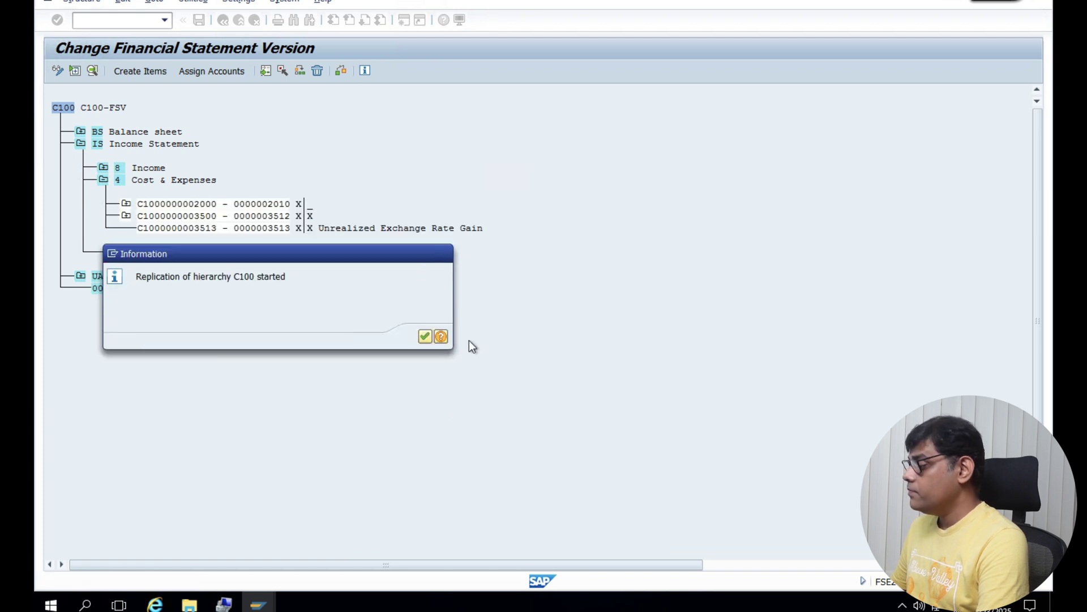
{"action": "left_click", "coordinate": [425, 337]}
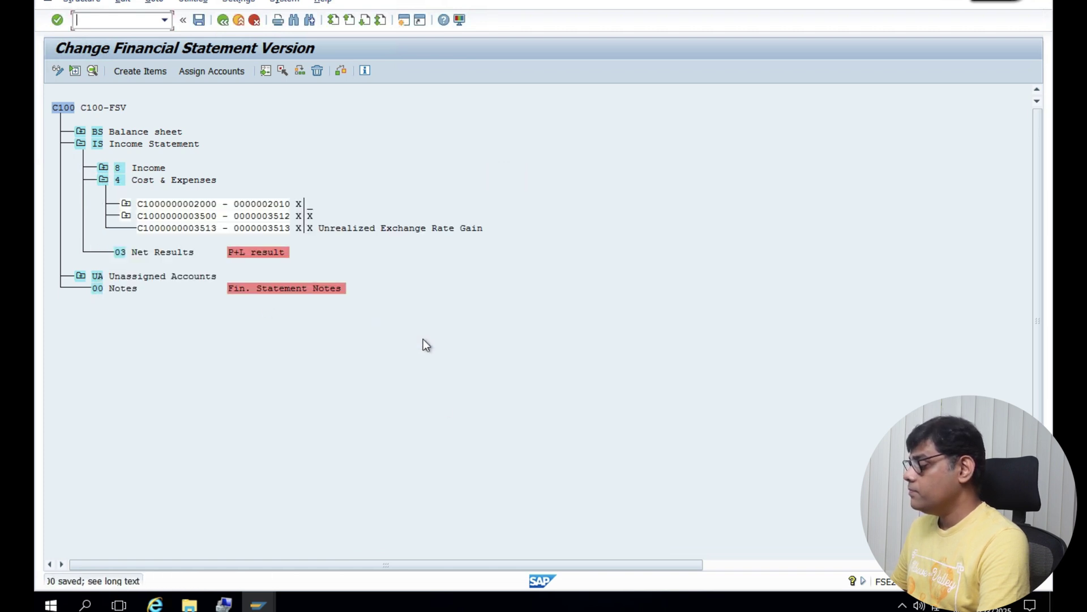
Step: In the Financial Statements session, compare the calculated result under Net Results with the one under Retained Earnings-Profit in Liabilities
{"action": "mouse_move", "coordinate": [257, 601]}
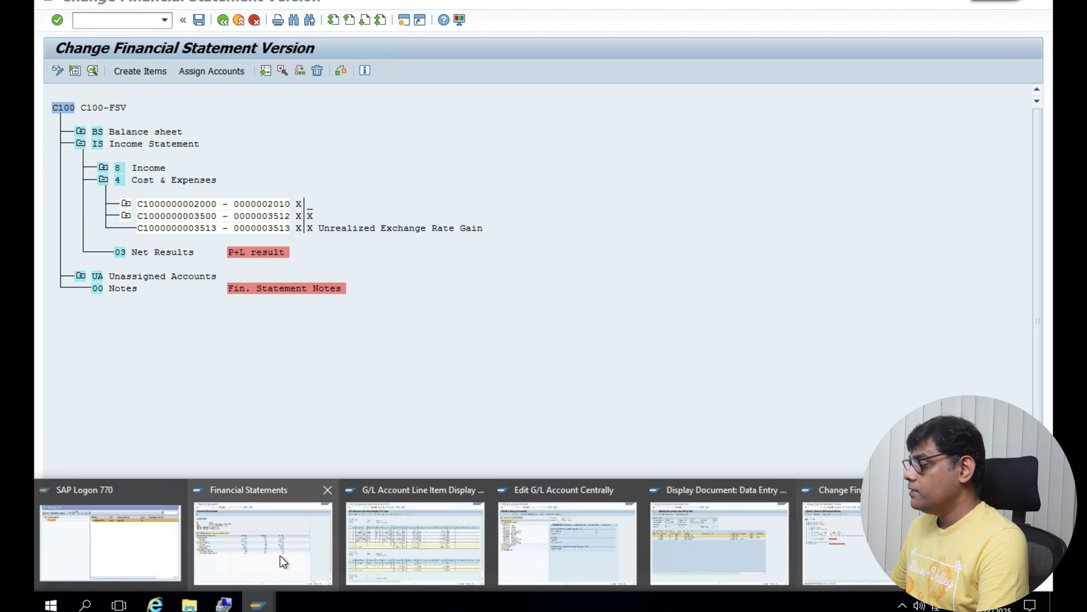
{"action": "left_click", "coordinate": [280, 555]}
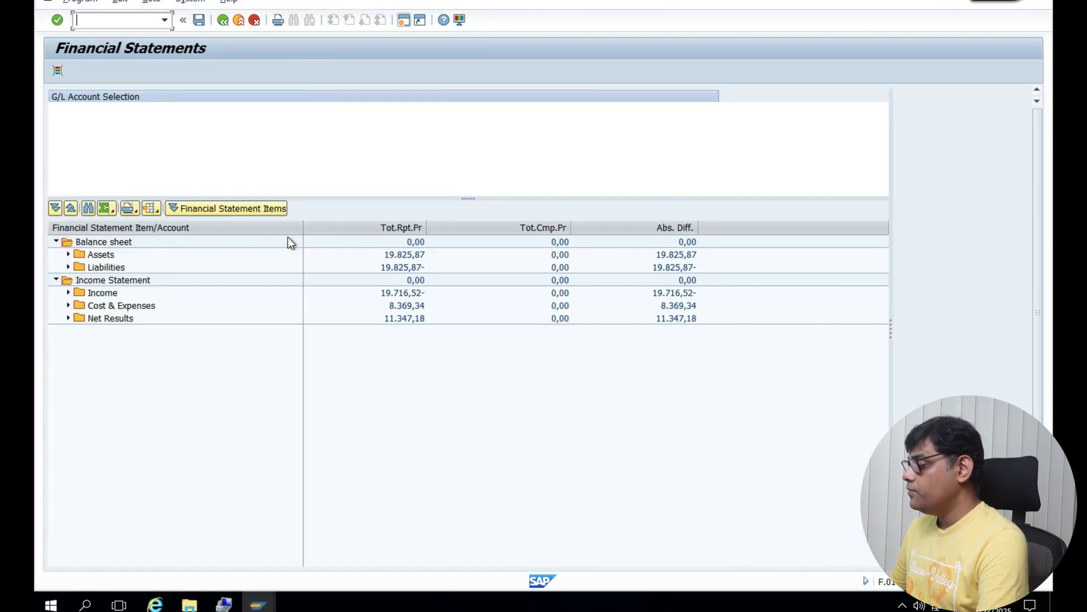
{"action": "left_click", "coordinate": [68, 318]}
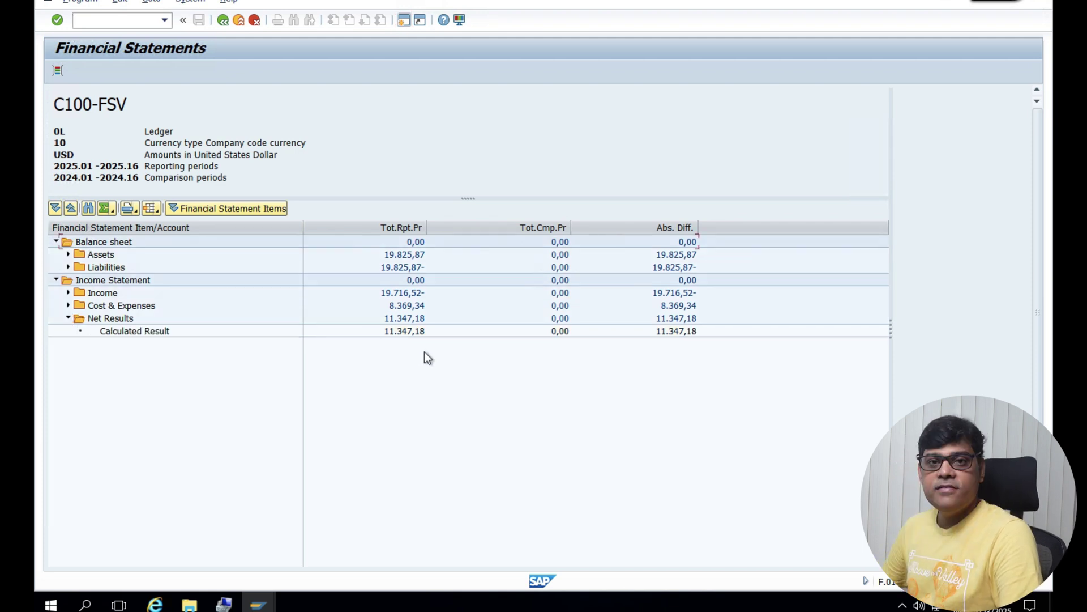
{"action": "left_click", "coordinate": [68, 267]}
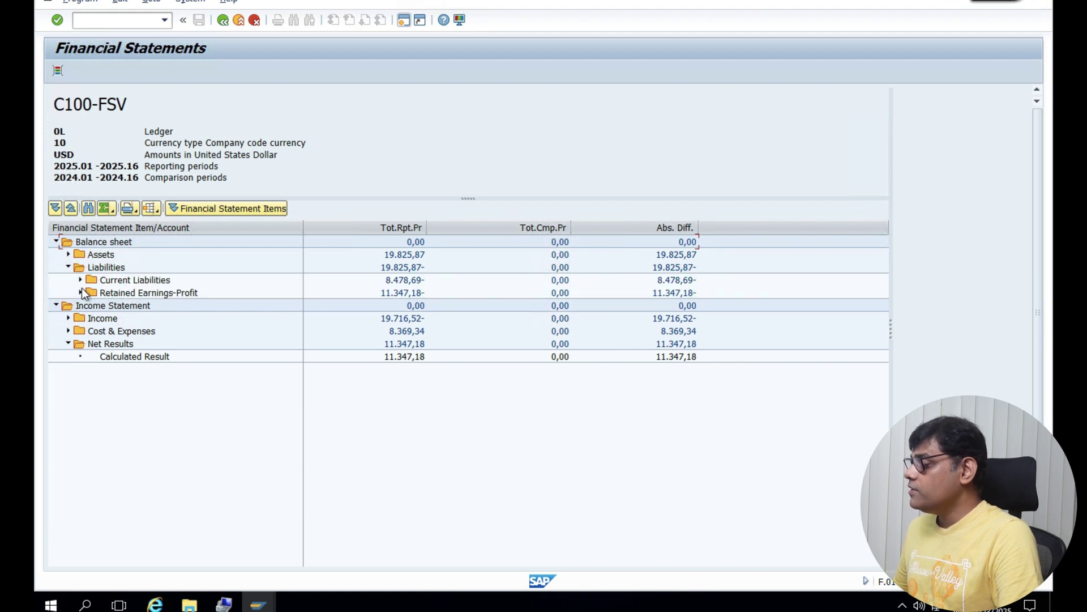
{"action": "left_click", "coordinate": [80, 279]}
{"action": "left_click", "coordinate": [80, 280]}
{"action": "left_click", "coordinate": [80, 292]}
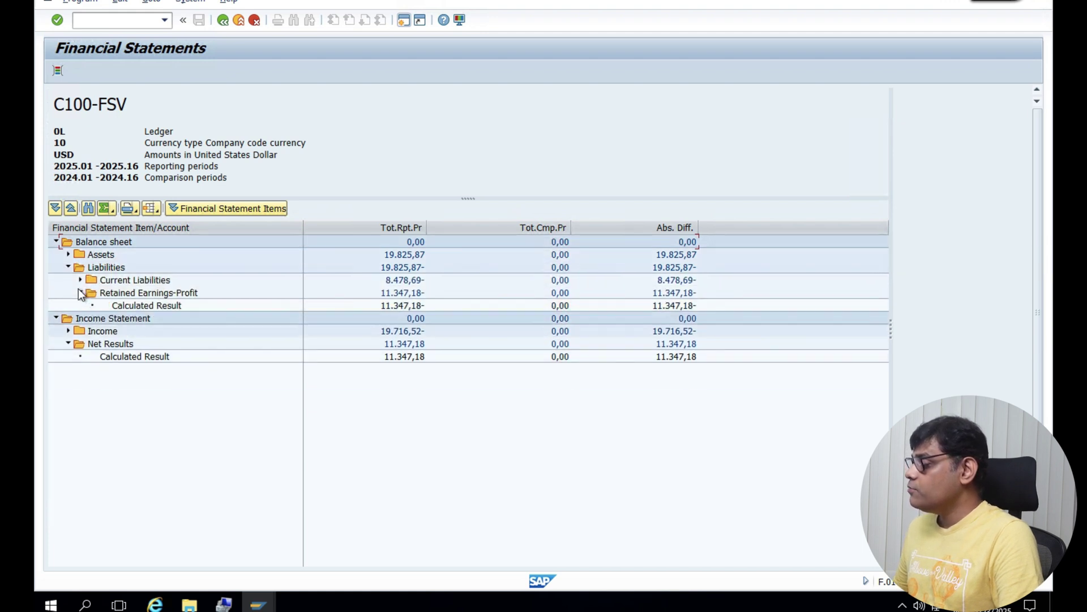
{"action": "left_click", "coordinate": [410, 307]}
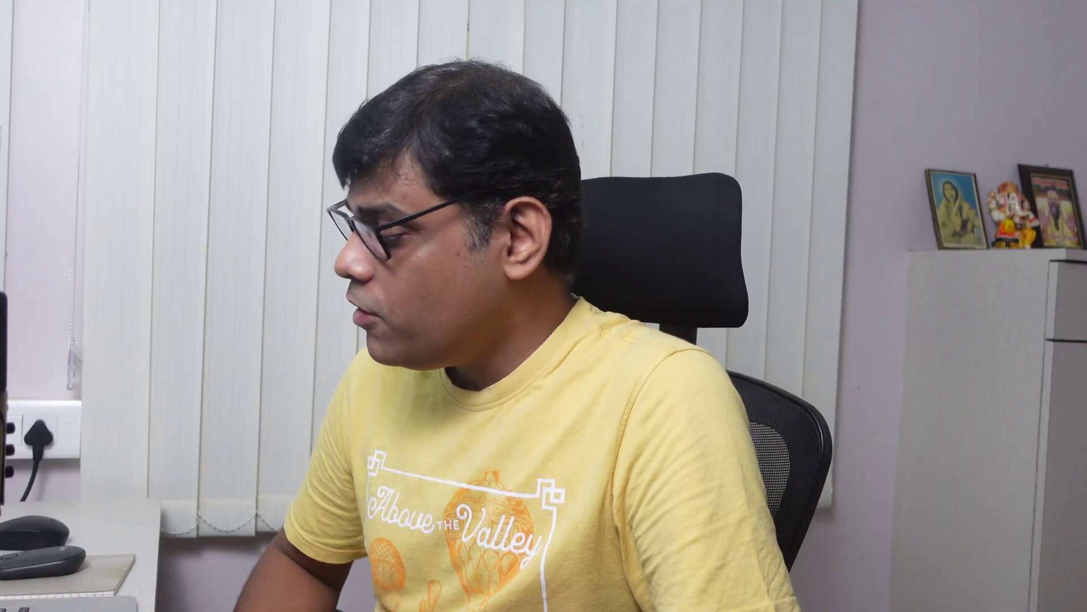